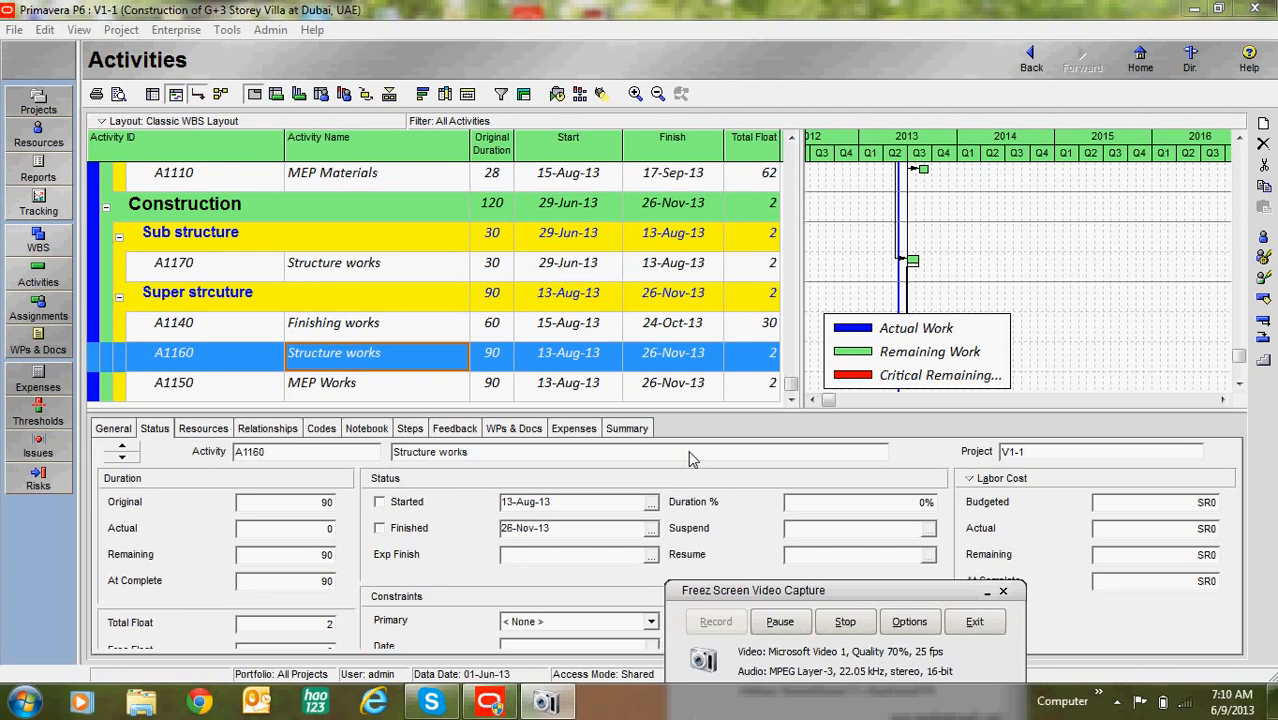
- Examine the price per unit of each resource in the current project's resource list, from Project Engineer to Concrete / Hollow Blocks
click(38, 133)
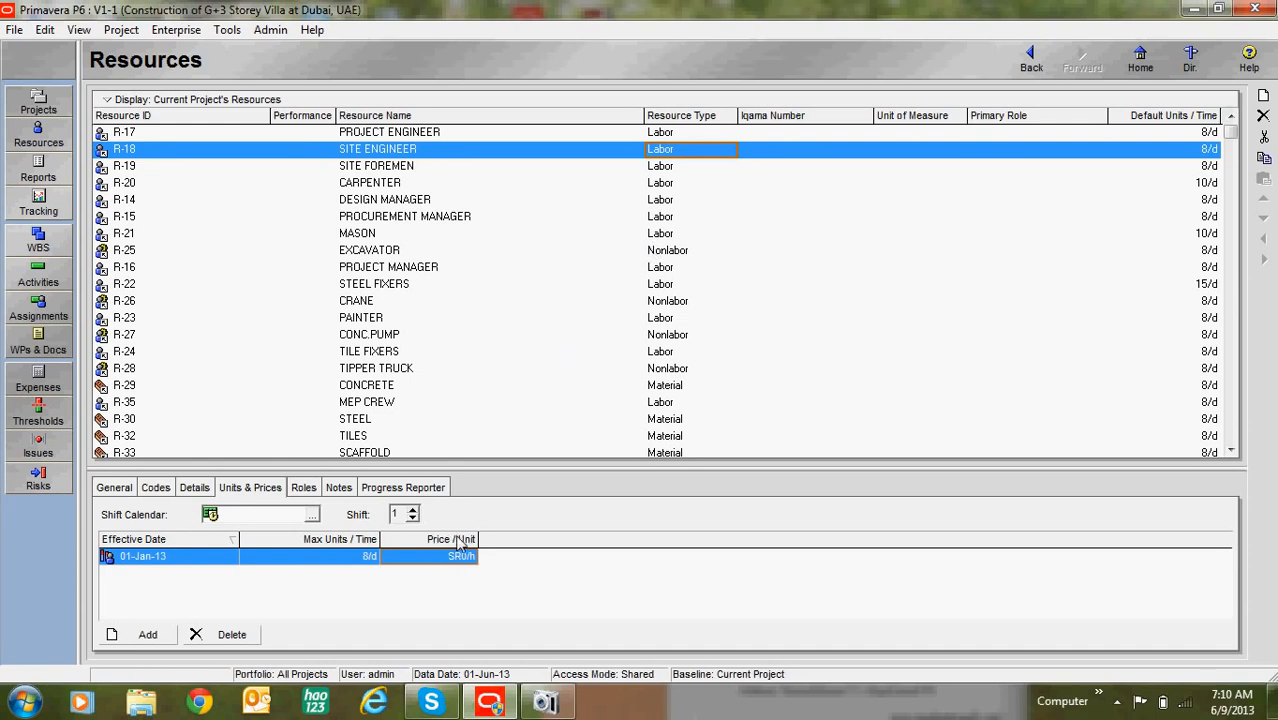
key(Down)
key(Down)
key(Down)
key(Down)
key(Down)
key(Down)
key(Down)
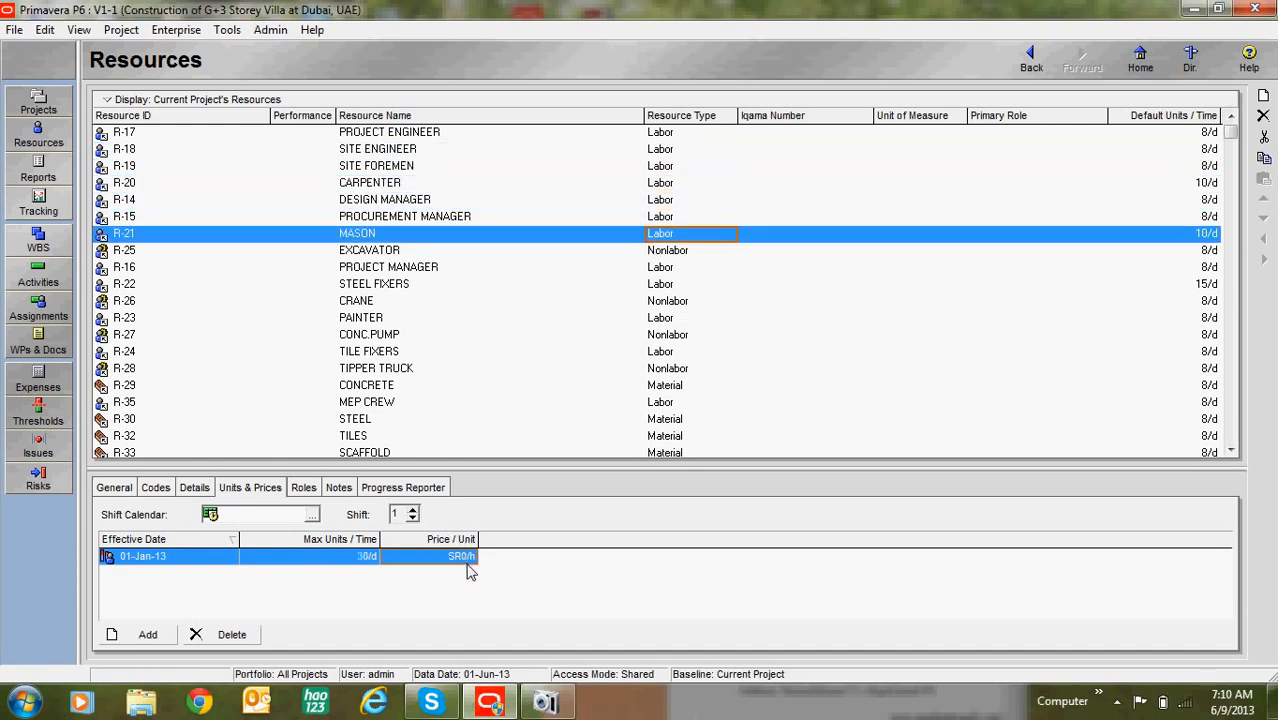
key(Down)
key(Down)
key(Down)
key(Down)
key(Down)
key(Down)
key(Down)
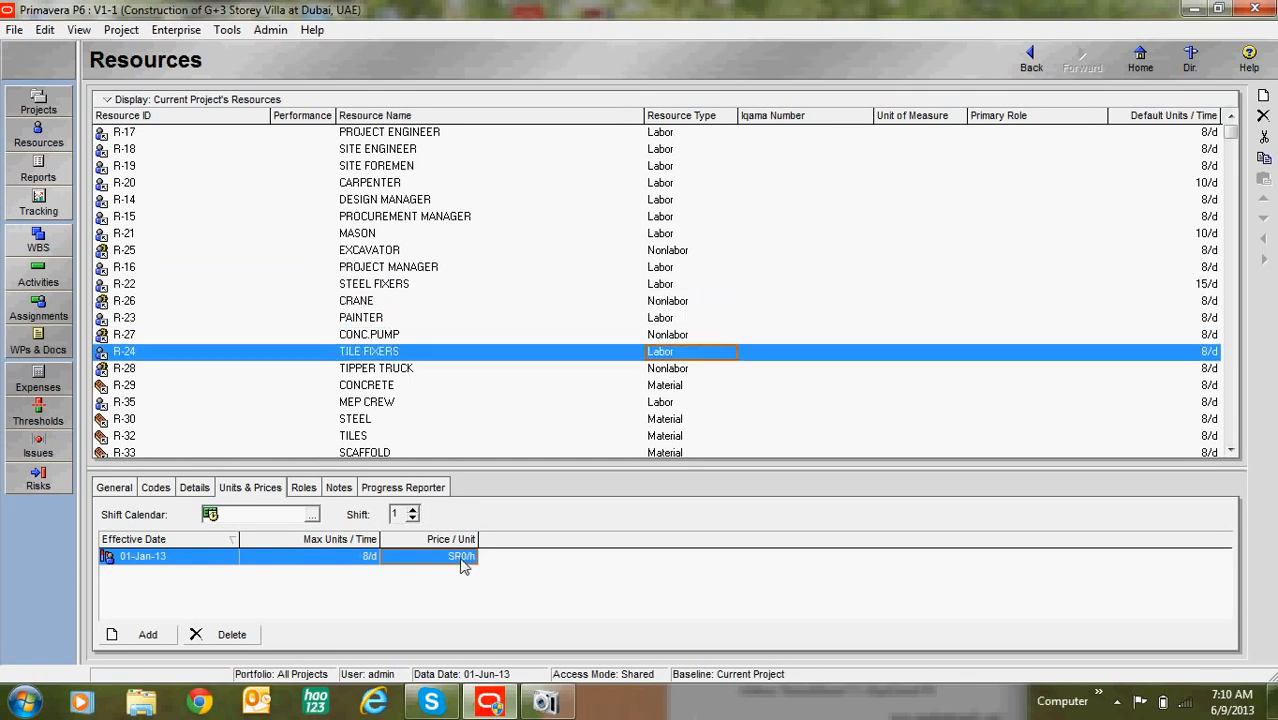
key(Down)
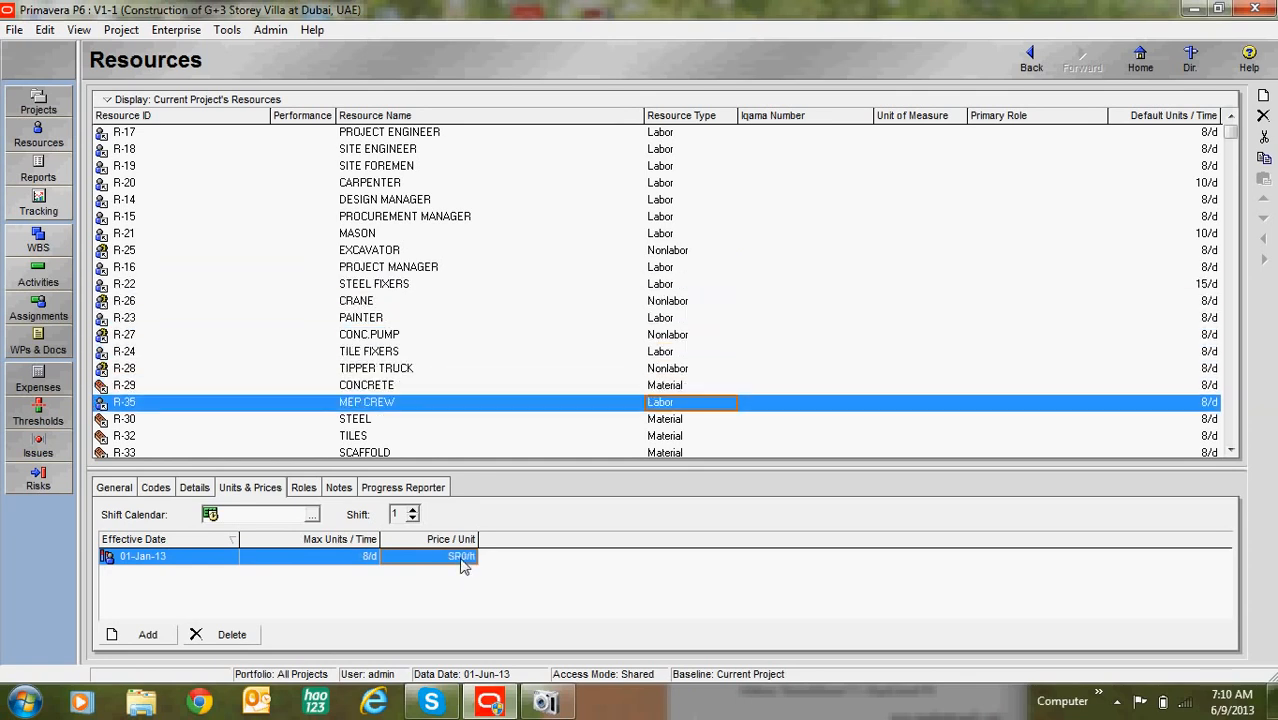
key(Down)
key(Down)
key(Down)
key(Down)
key(Up)
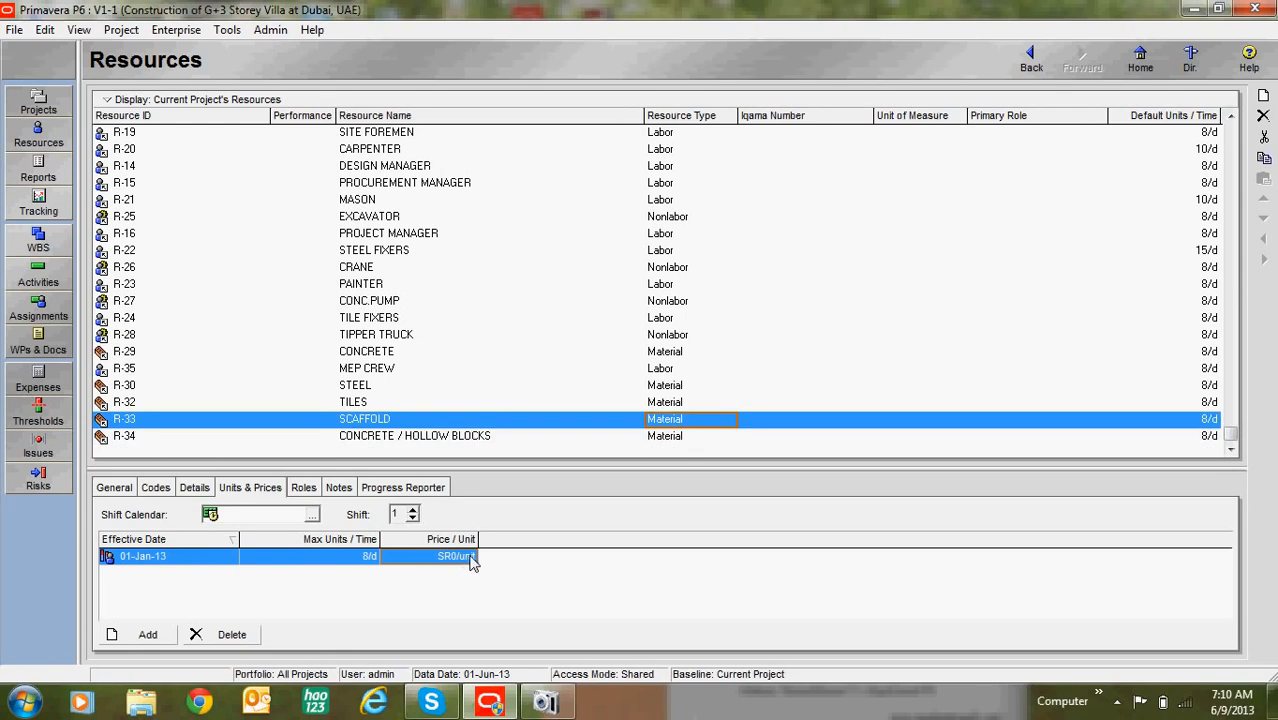
key(Up)
key(Up)
key(Up)
key(Up)
key(Up)
key(Up)
key(Up)
key(Up)
key(Up)
key(Up)
key(Up)
key(Up)
key(Up)
key(Up)
key(Up)
key(Up)
key(Up)
key(Up)
key(Up)
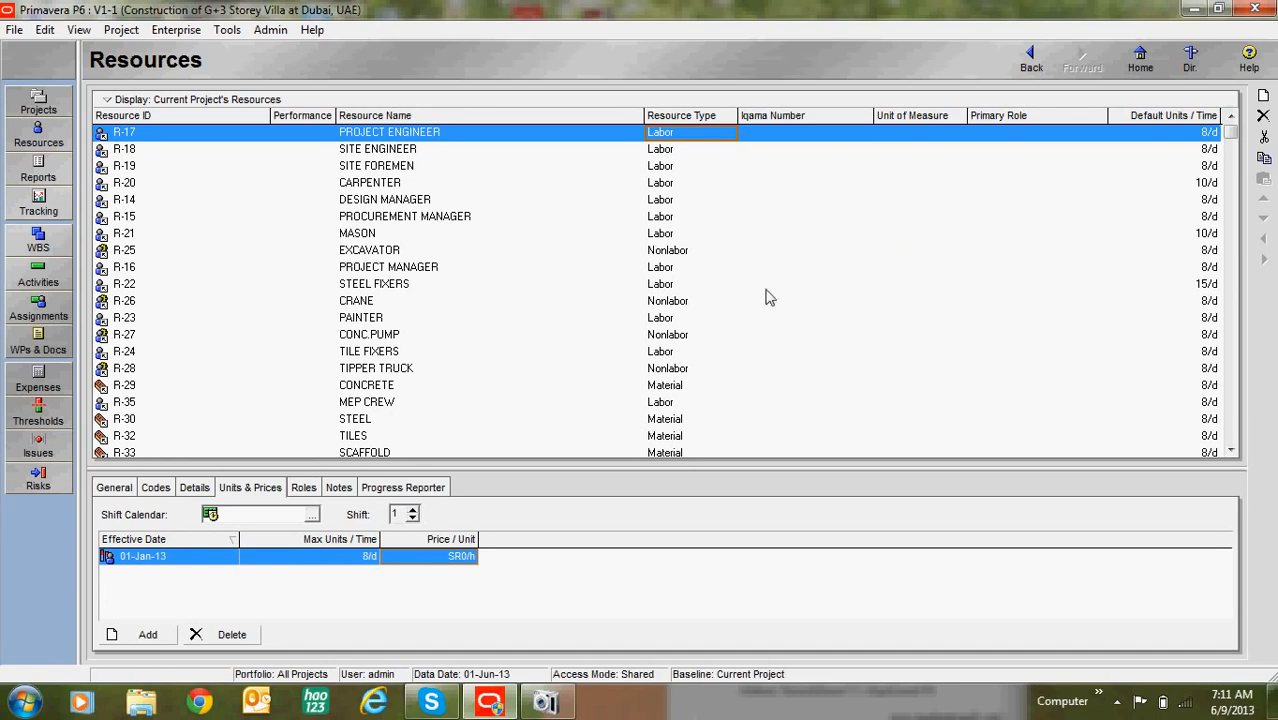
- Set the price per unit of the CARPENTER labor resource to 8
click(680, 156)
click(682, 170)
click(676, 202)
click(670, 218)
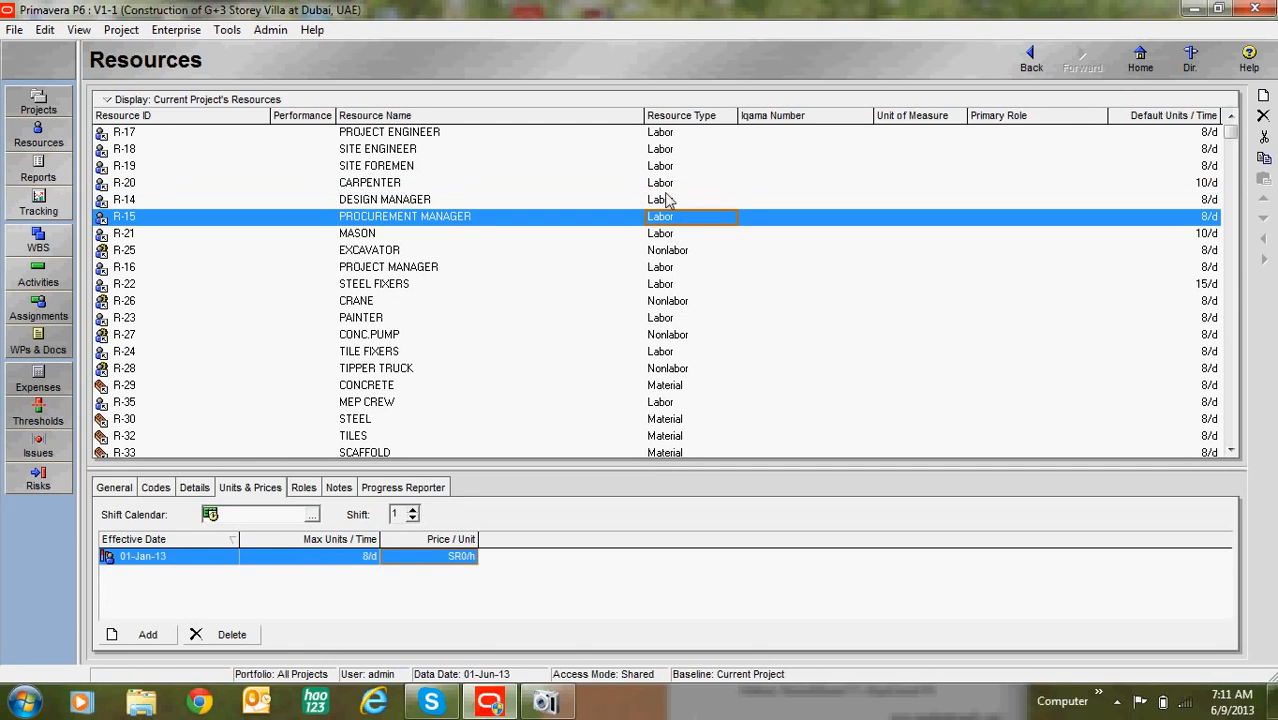
click(684, 138)
click(659, 168)
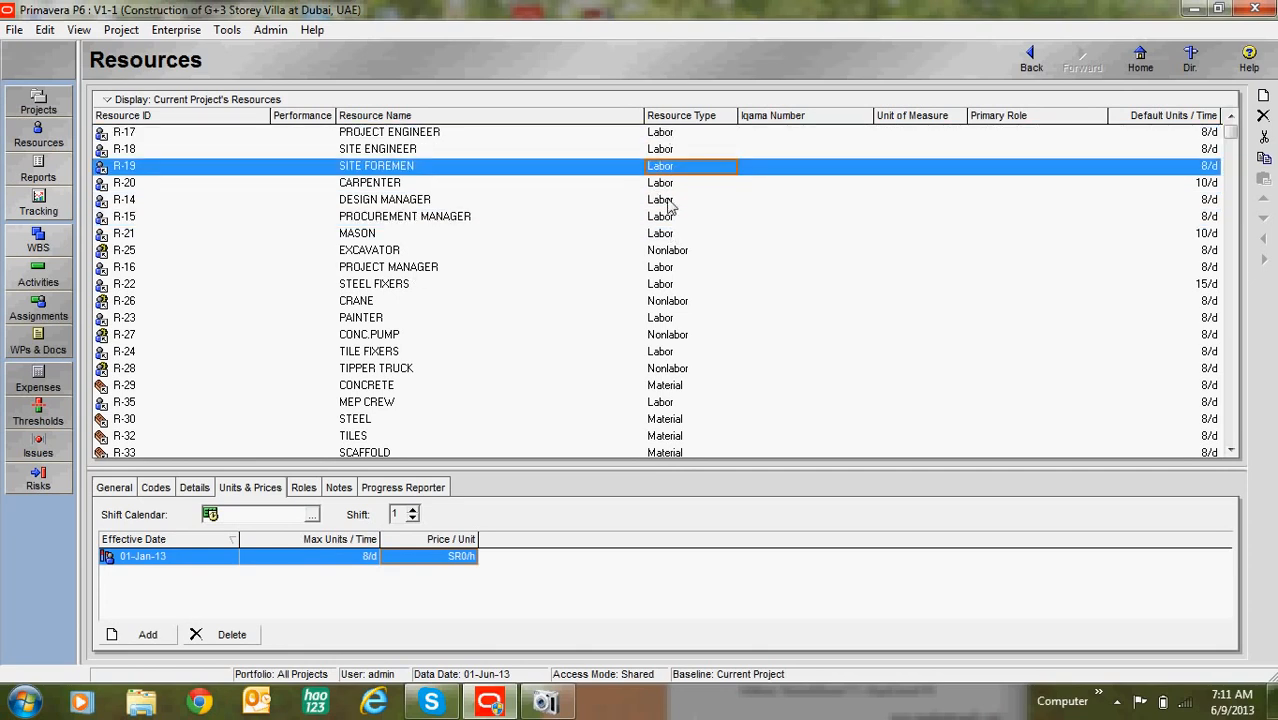
click(662, 187)
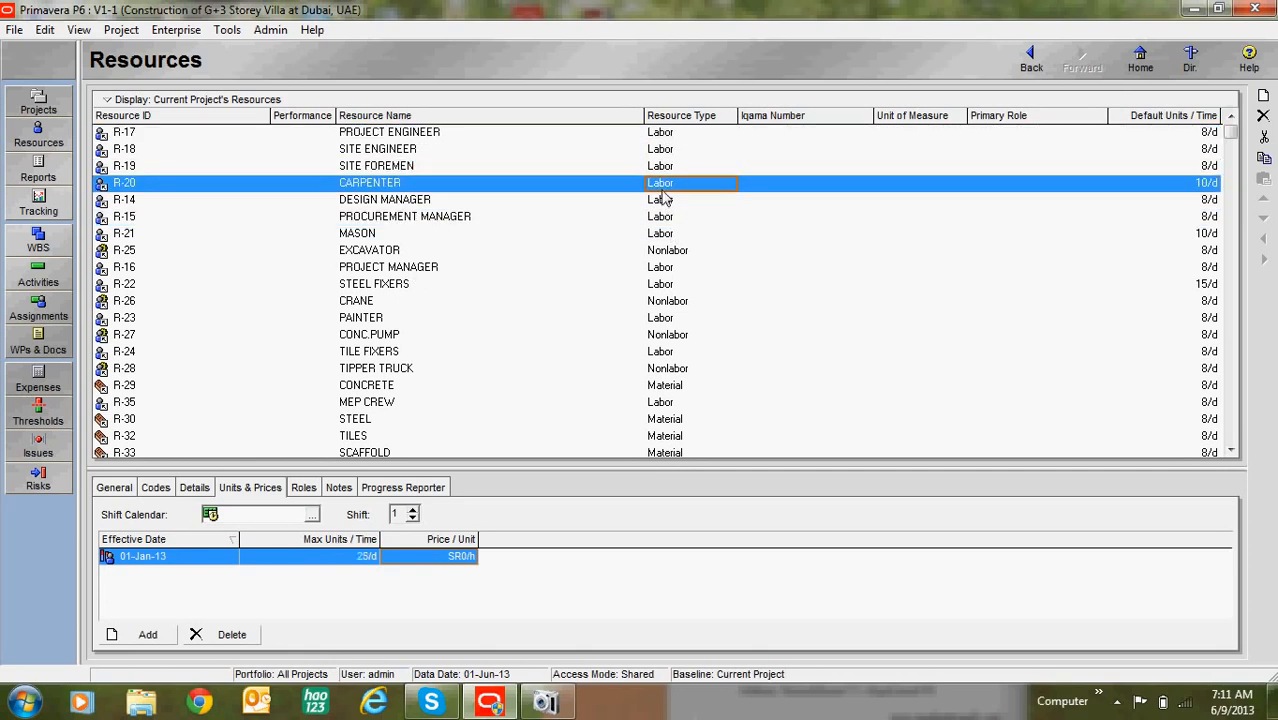
click(463, 556)
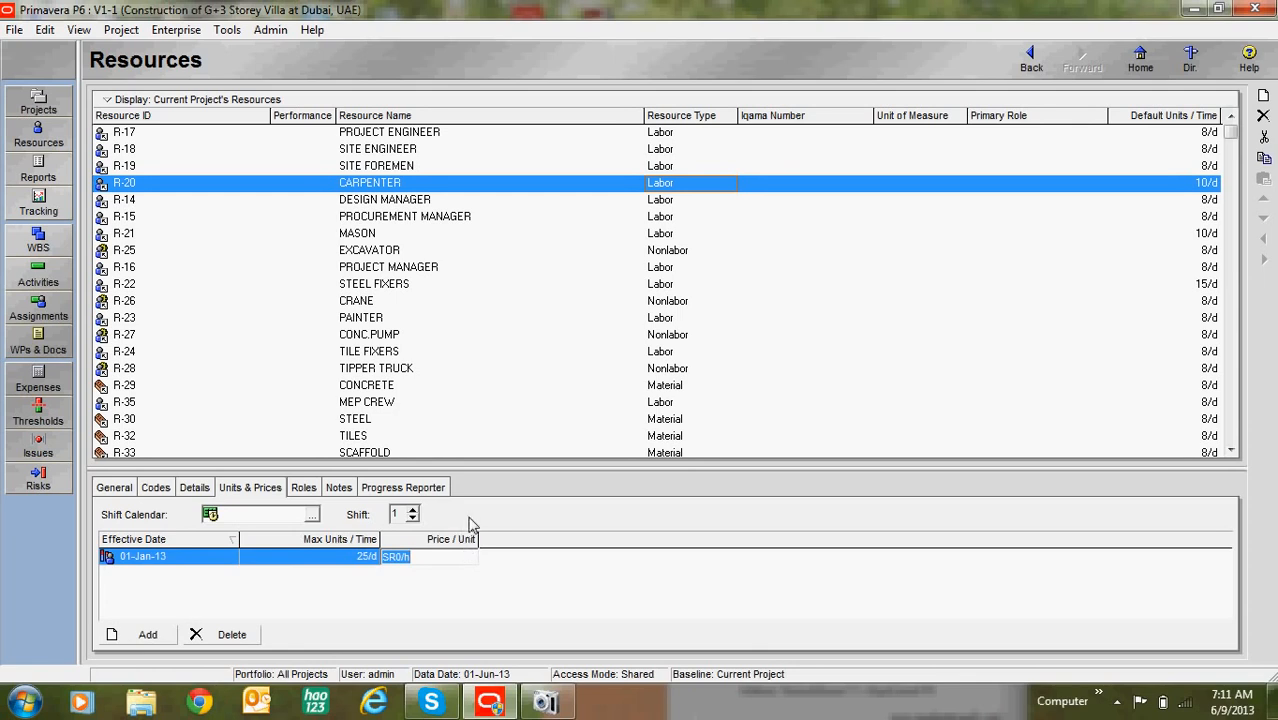
text(8)
- Set the MASON's price per unit to 7 and enter a price per unit for the EXCAVATOR
click(670, 236)
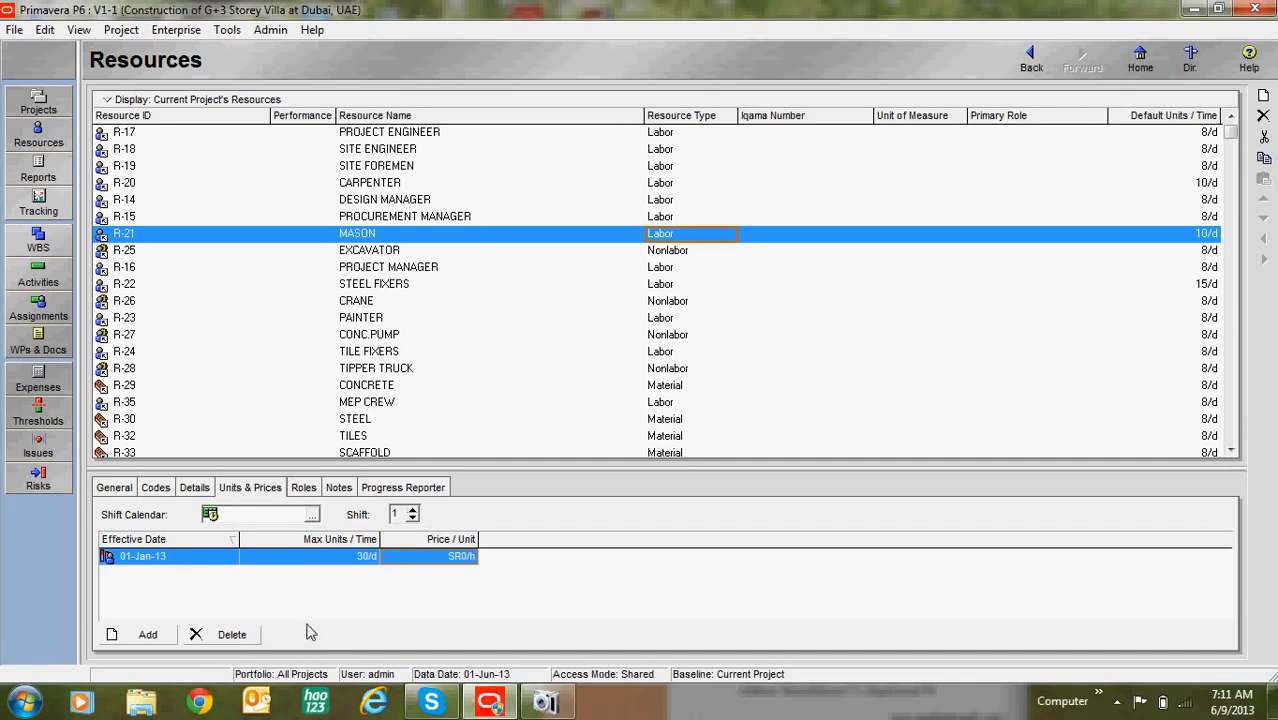
click(426, 567)
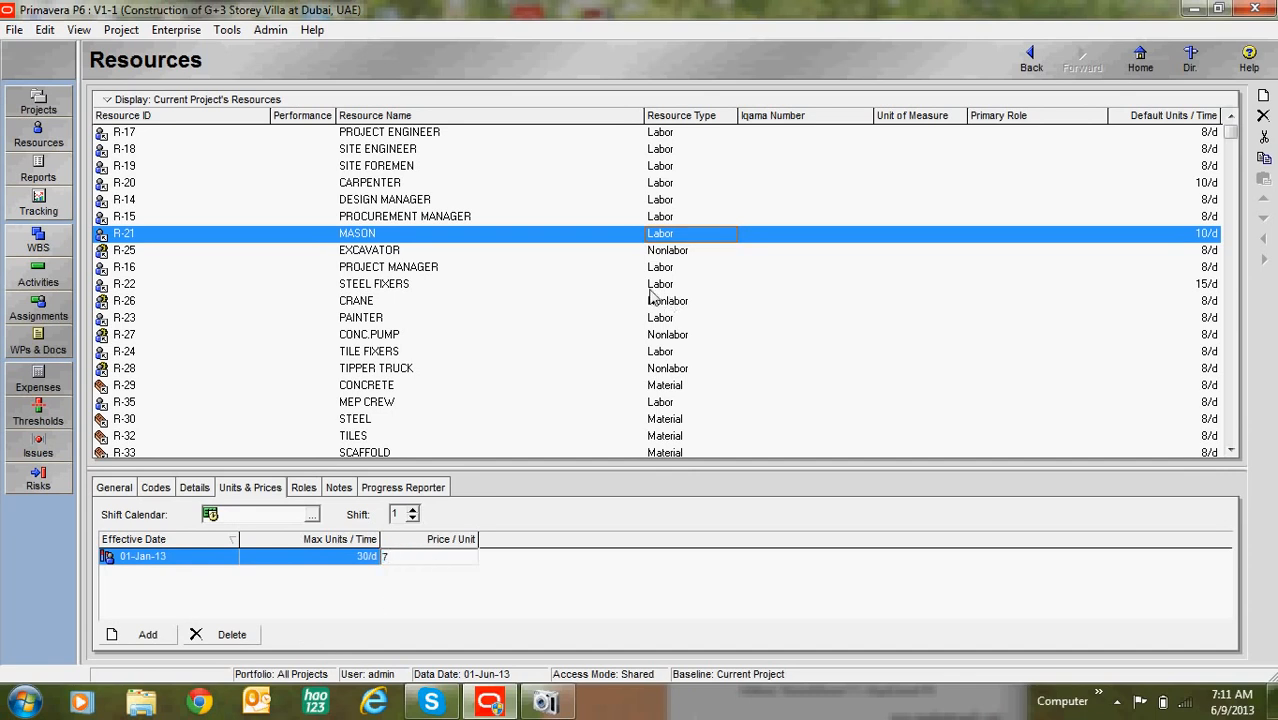
click(700, 253)
click(464, 557)
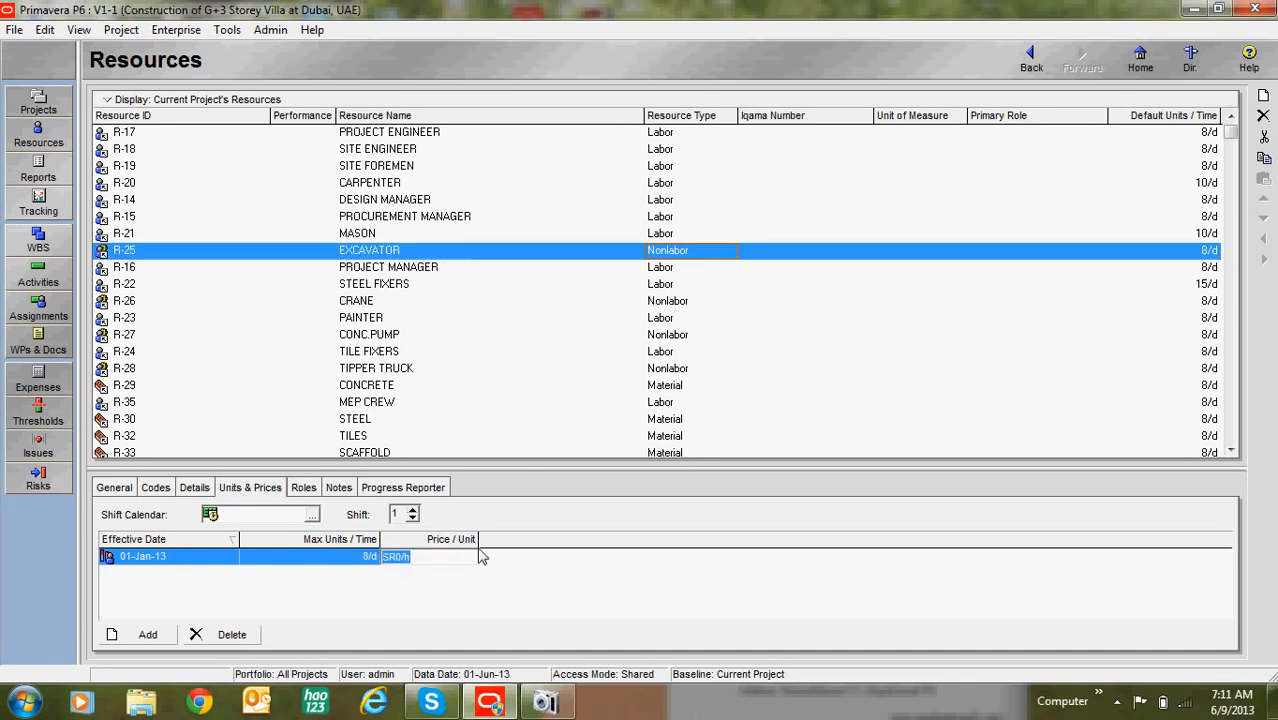
- Set the price per unit of STEEL FIXERS to 8 and of the CRANE to 65
click(664, 269)
click(675, 285)
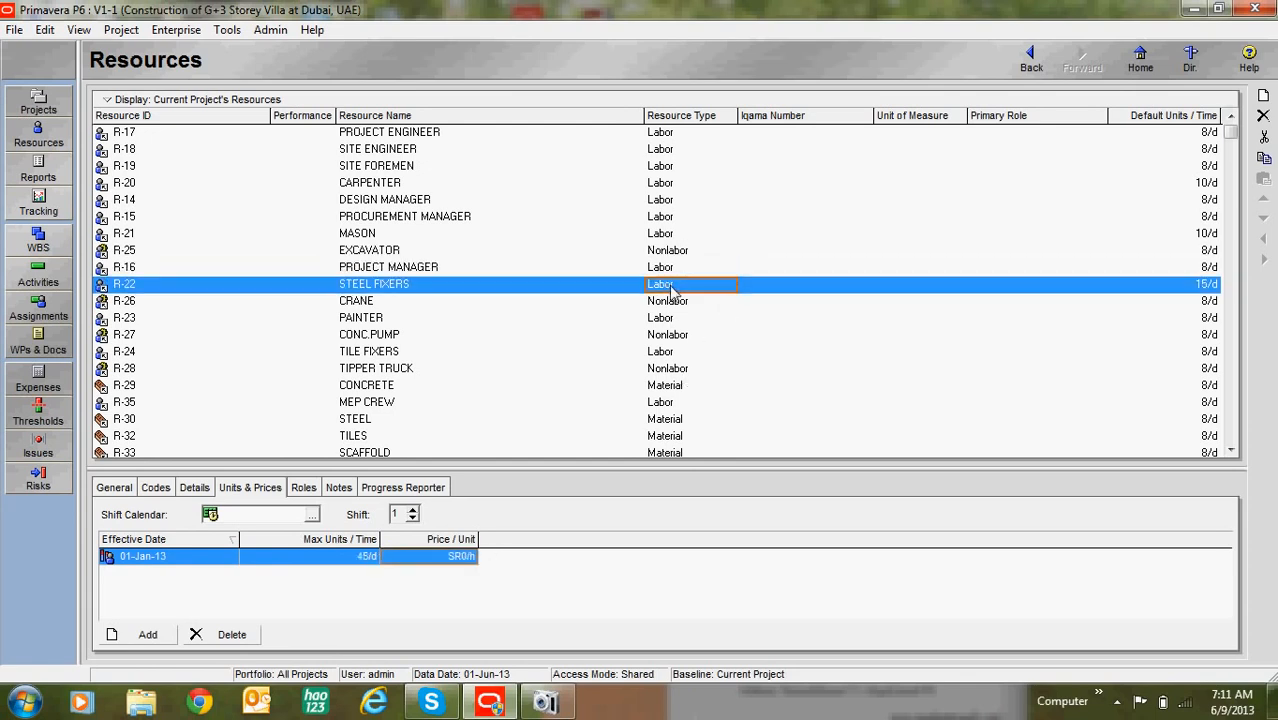
click(455, 557)
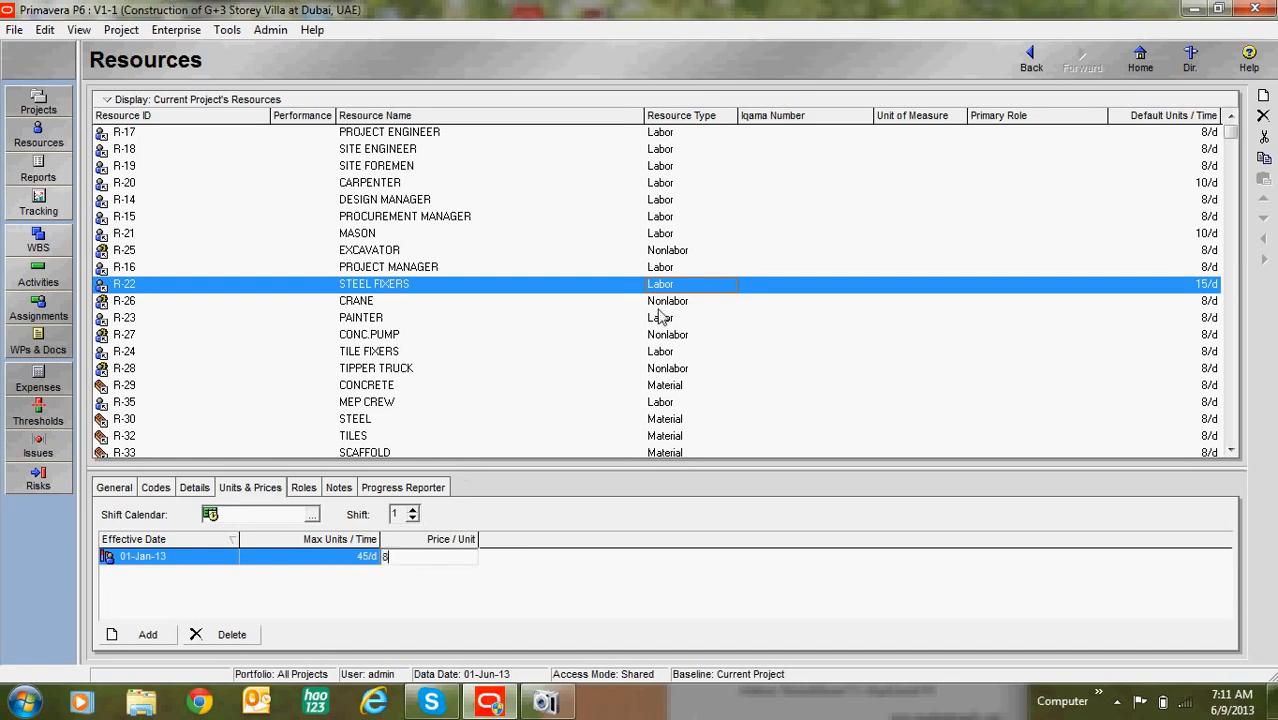
click(664, 301)
click(463, 556)
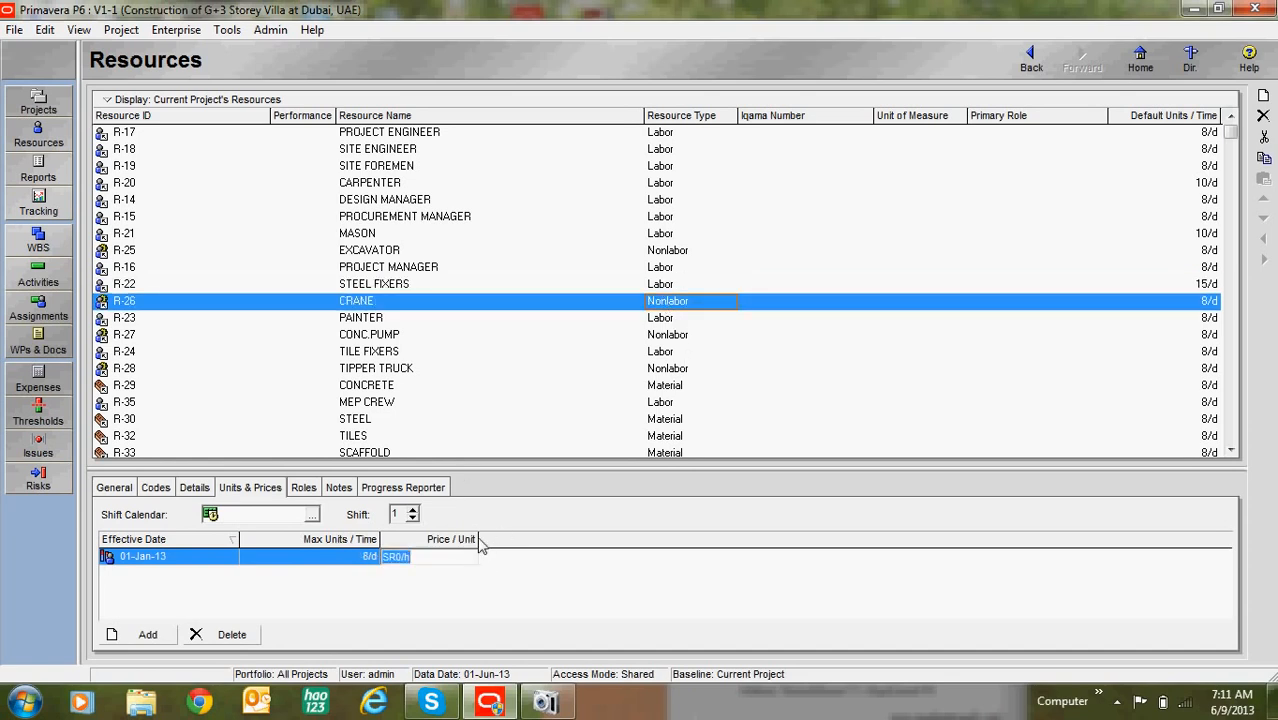
- Set the price per unit of the PAINTER to 4 and of TILE FIXERS to 9
click(668, 320)
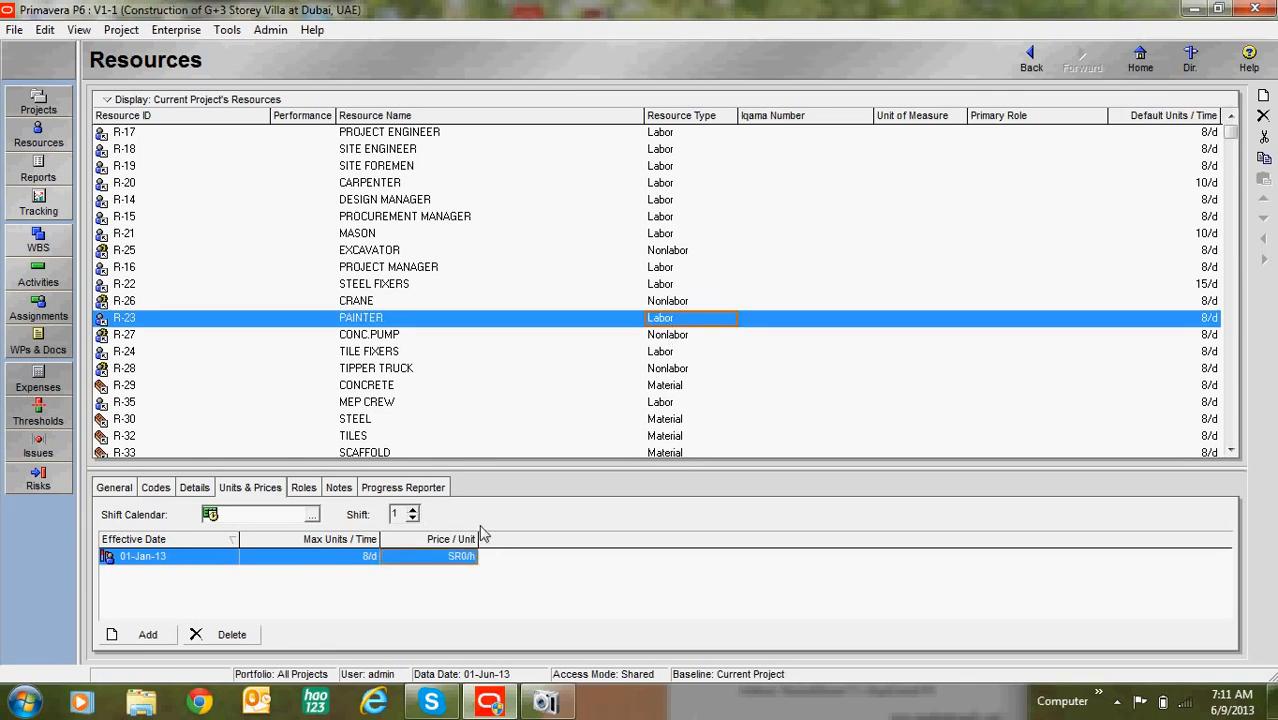
click(452, 557)
text(4)
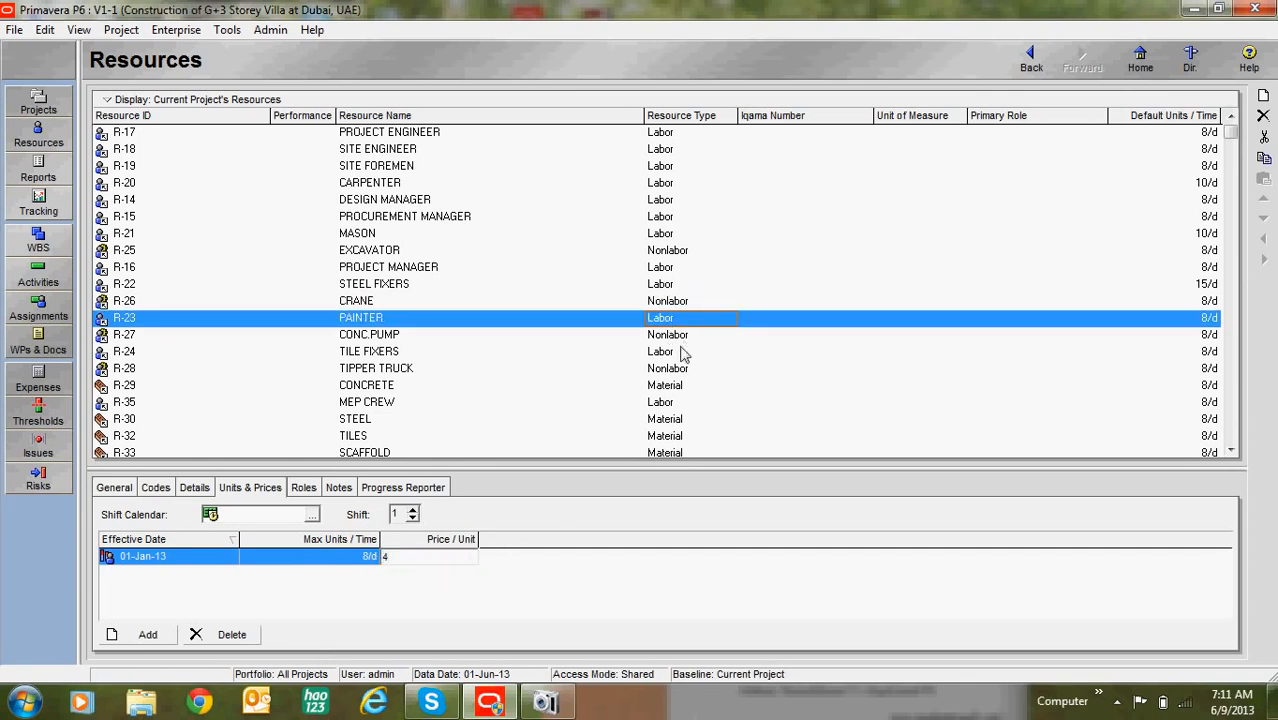
click(676, 352)
click(458, 557)
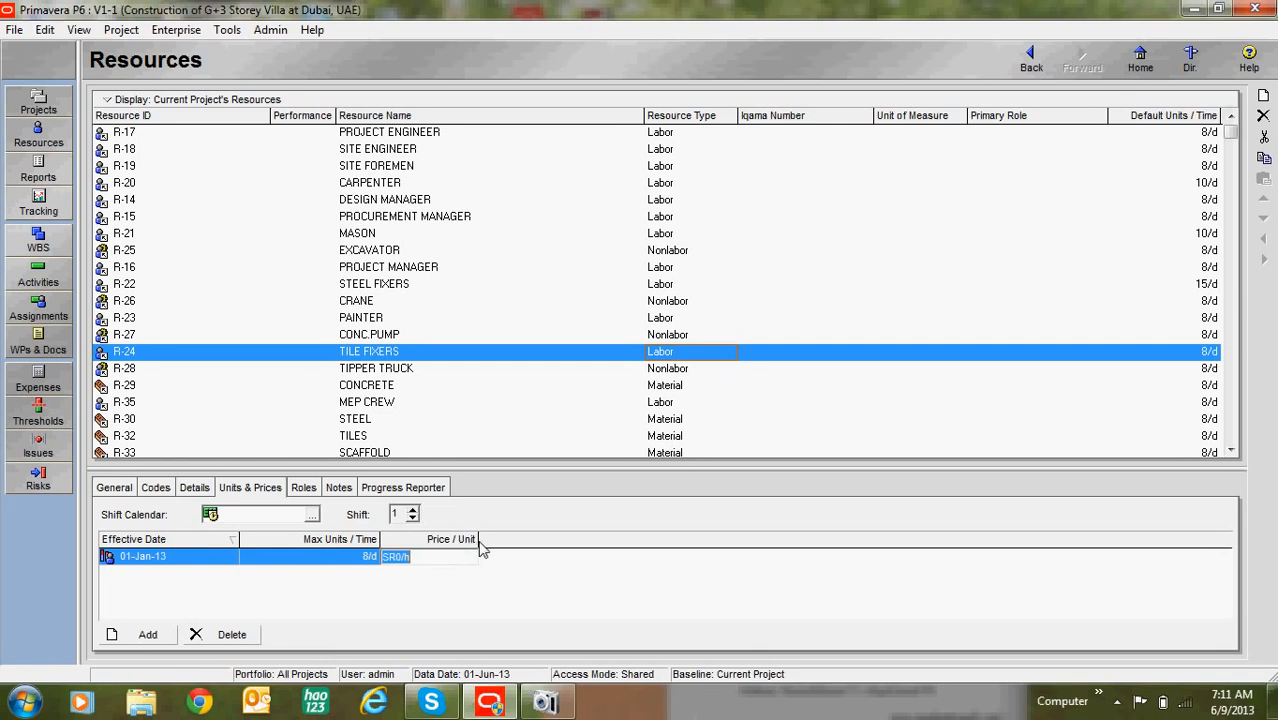
text(9)
- Set the TIPPER TRUCK's price per unit to 4 and recheck the painter, steel fixer, mason and procurement manager prices
click(682, 370)
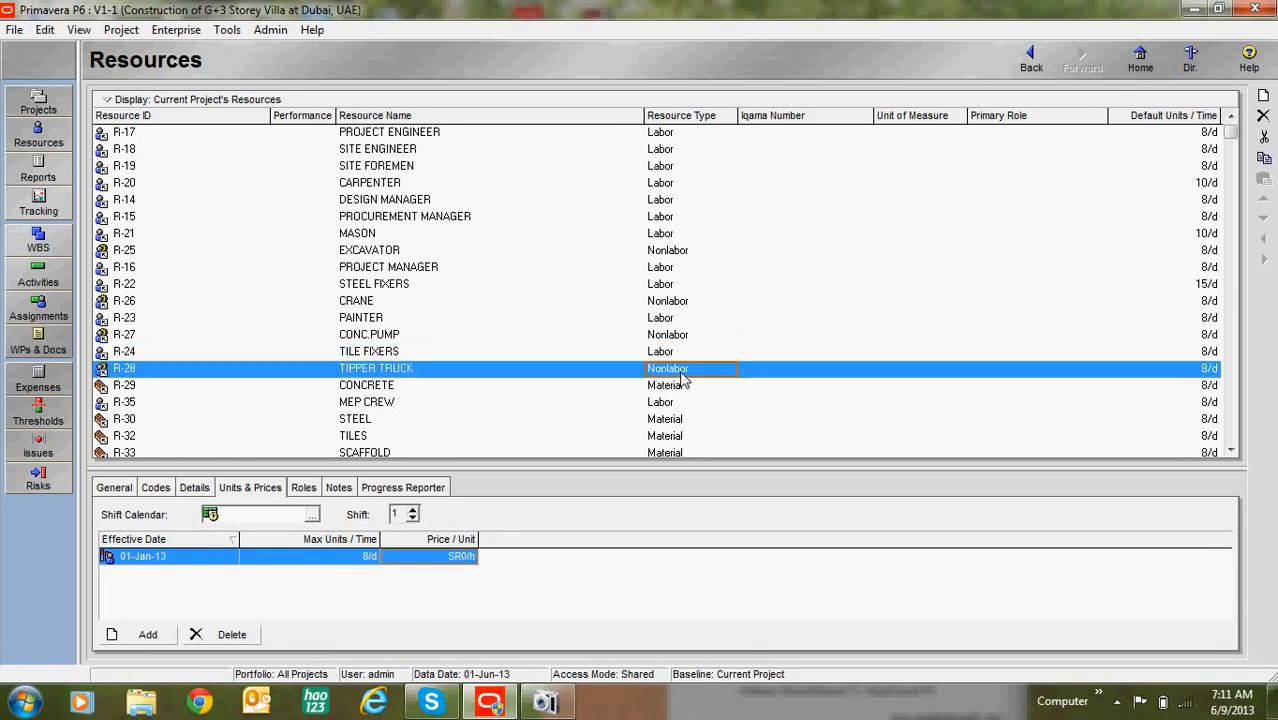
click(450, 559)
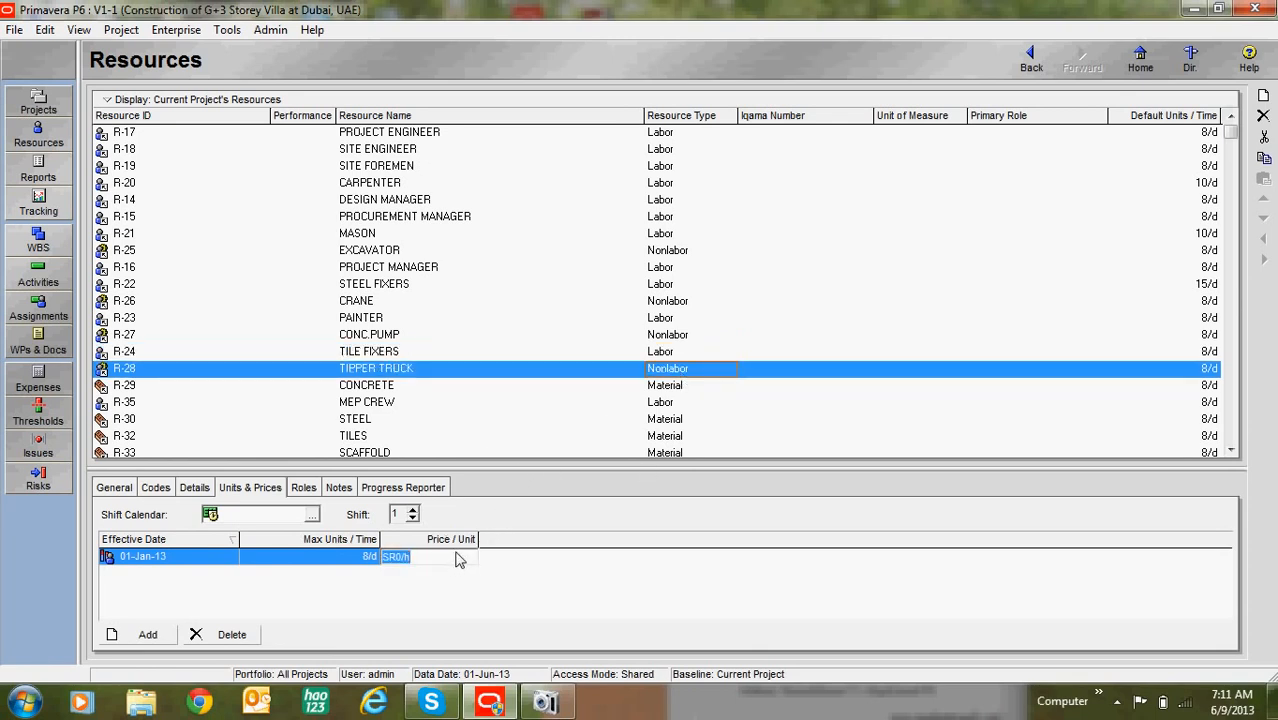
text(4)
click(668, 317)
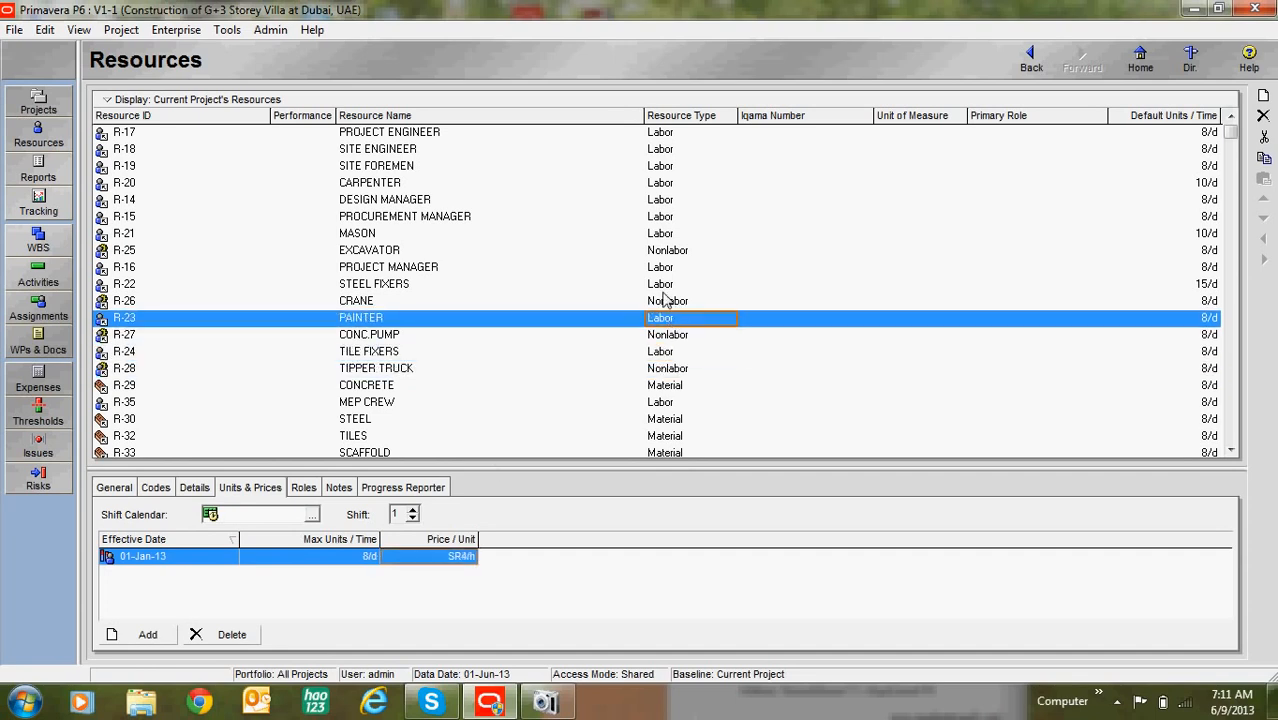
click(664, 286)
click(658, 236)
click(656, 218)
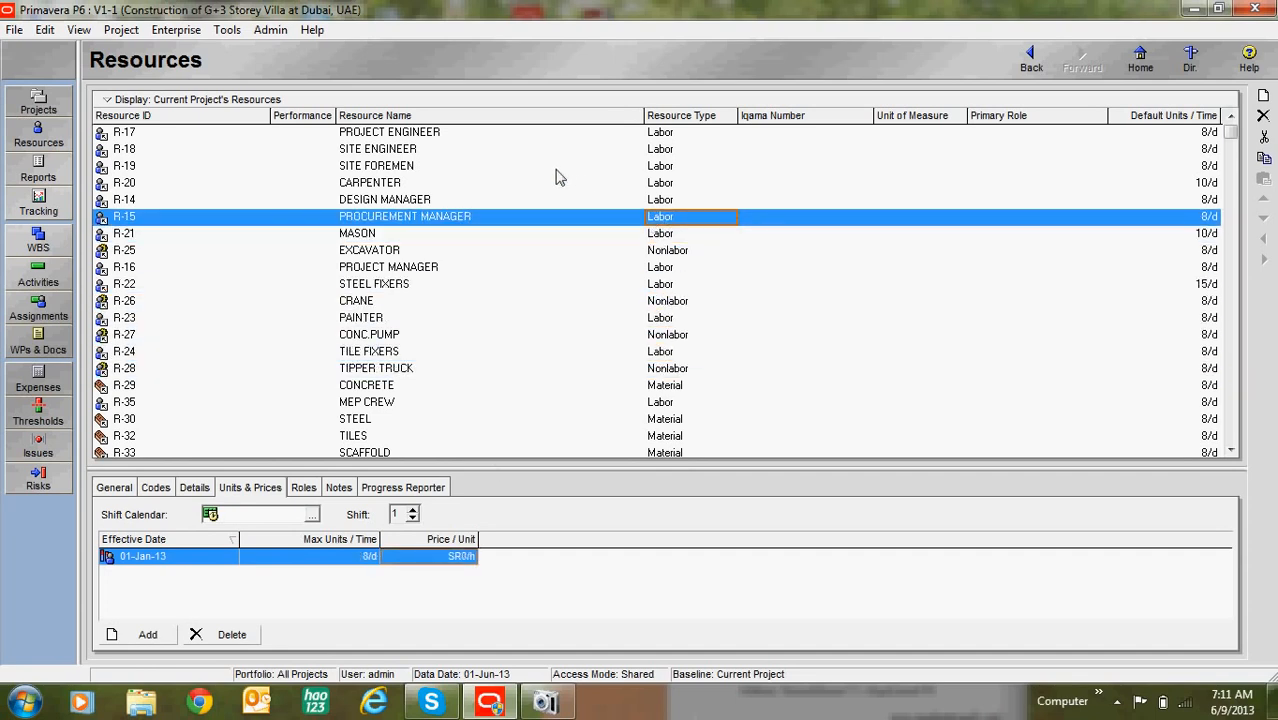
click(445, 561)
- Recalculate the project's assignment costs with the new resource prices, without synchronizing the overtime factor
click(227, 30)
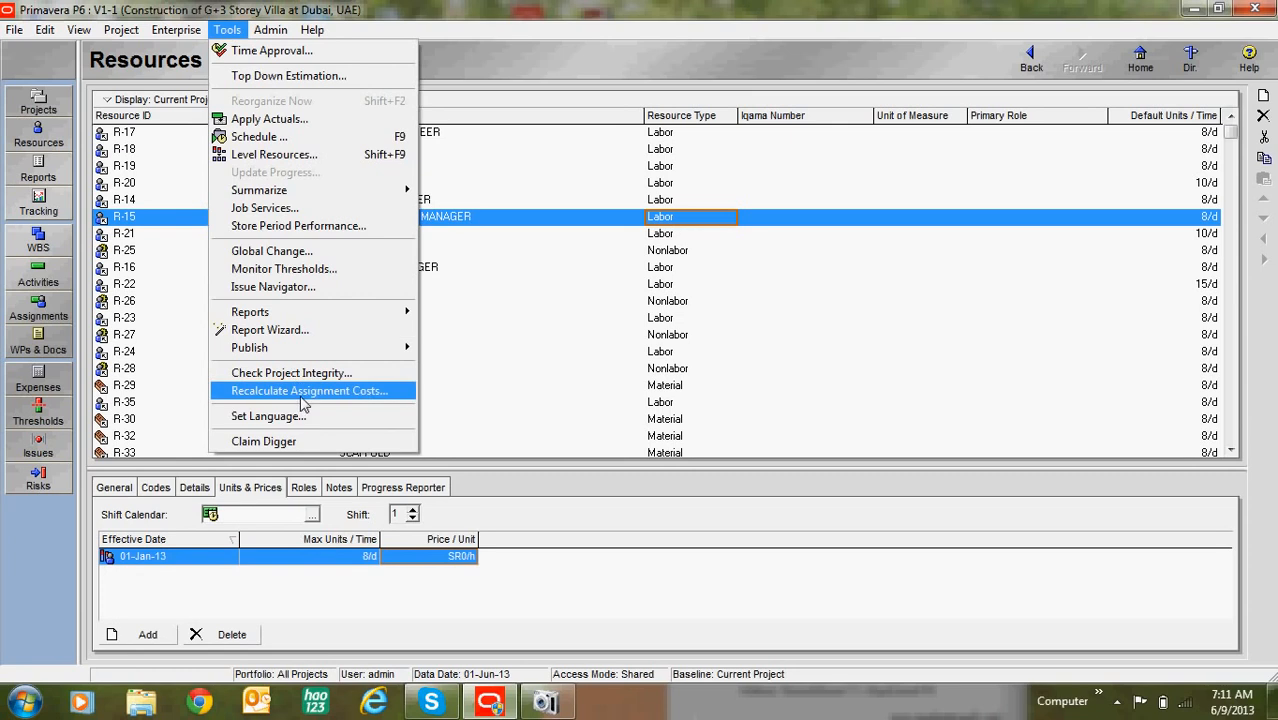
click(302, 392)
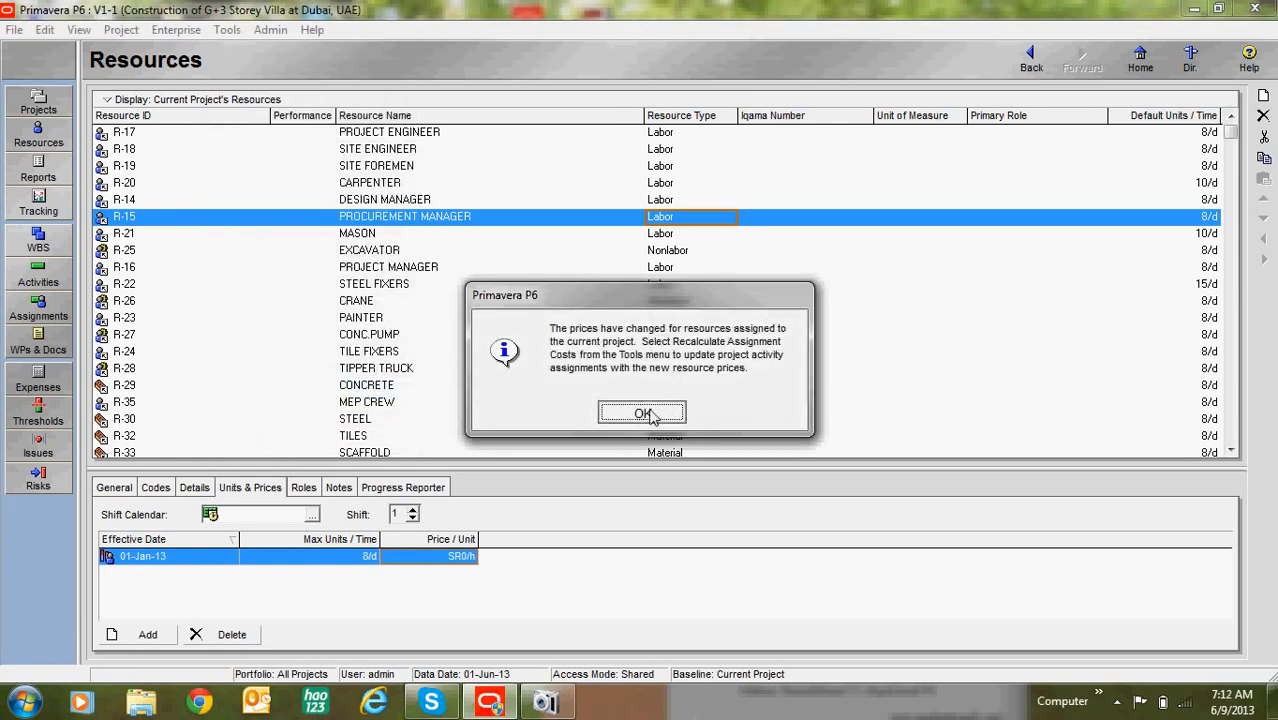
click(642, 413)
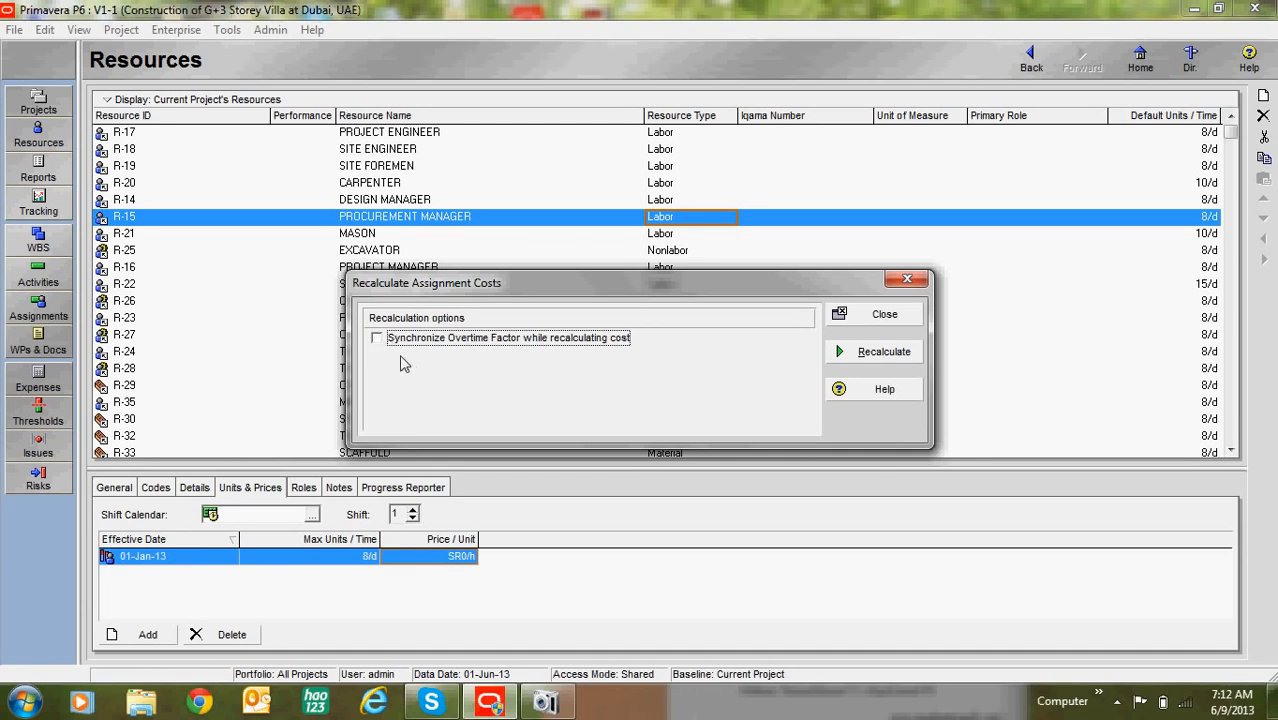
click(882, 356)
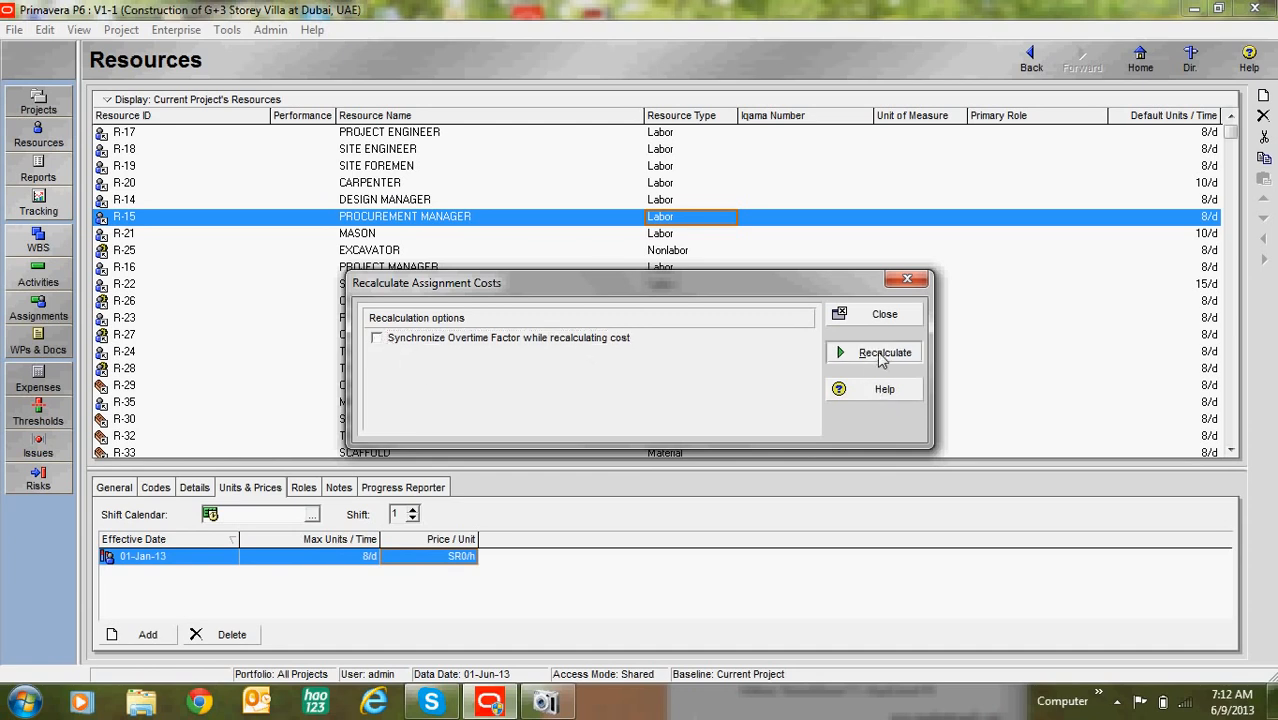
click(642, 402)
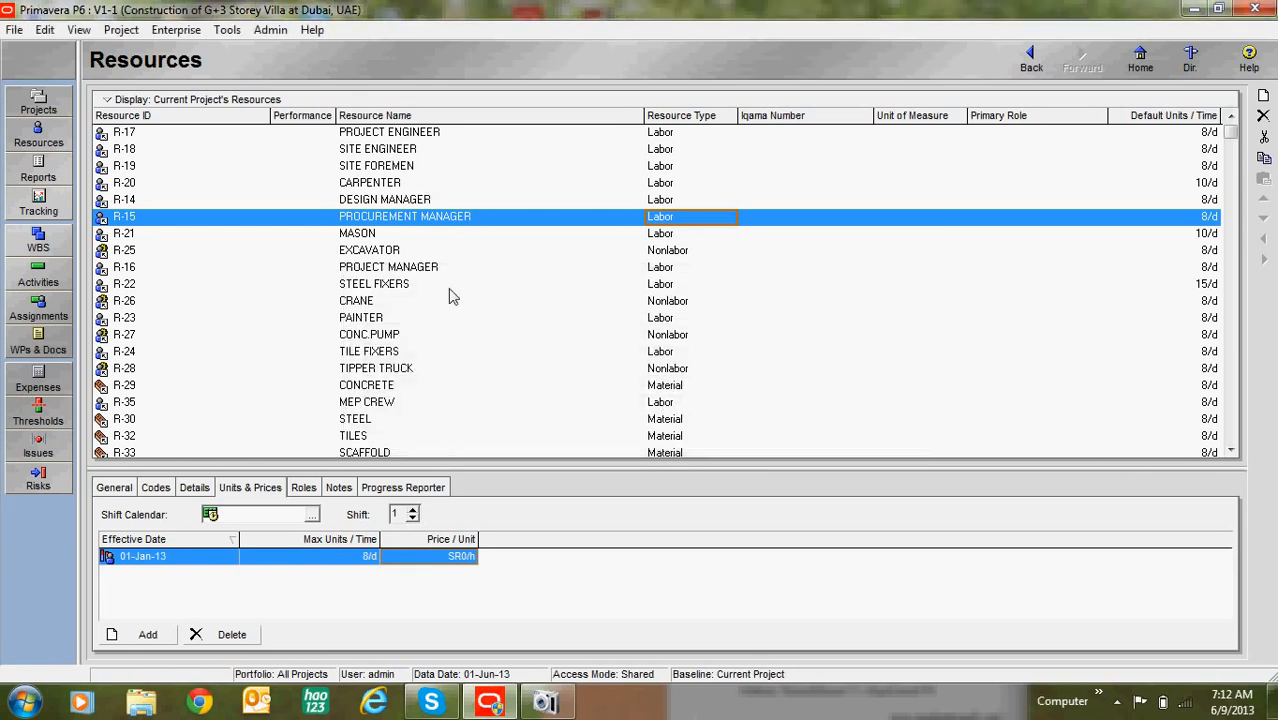
- Show the resources assigned to the super structure activity A1160 Structure works and widen the activity table beside the Gantt chart
click(50, 281)
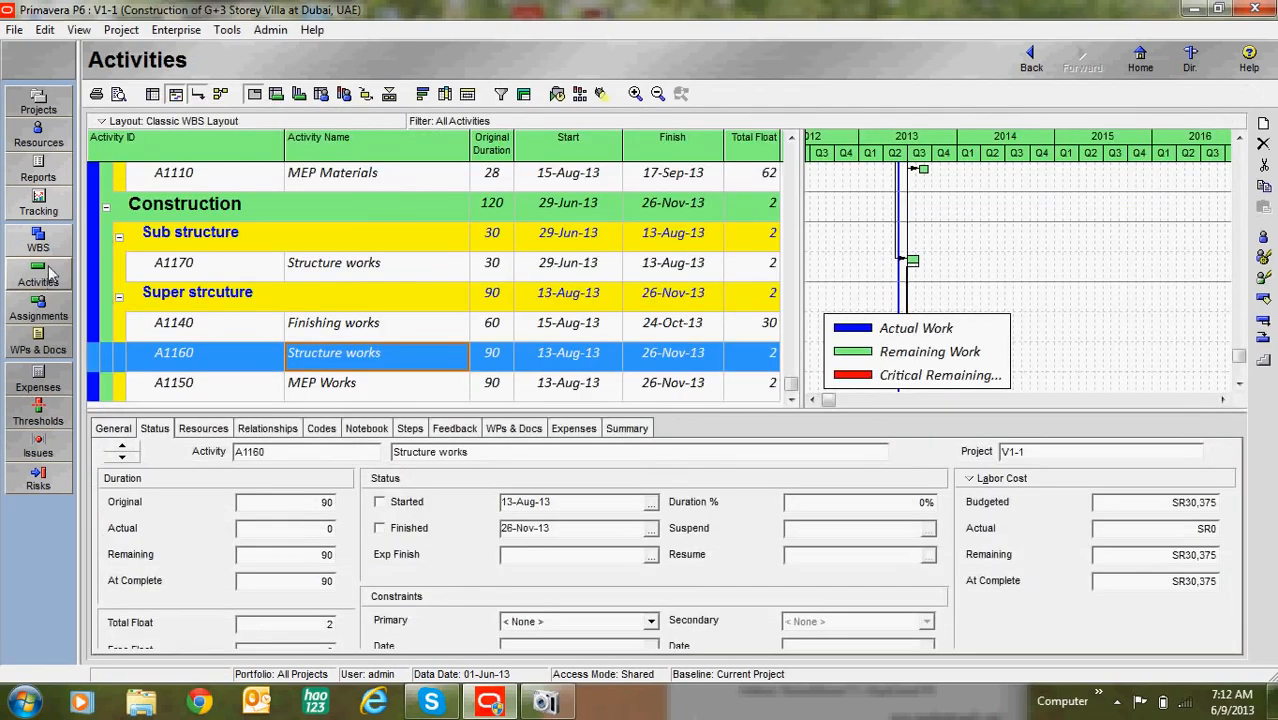
click(226, 430)
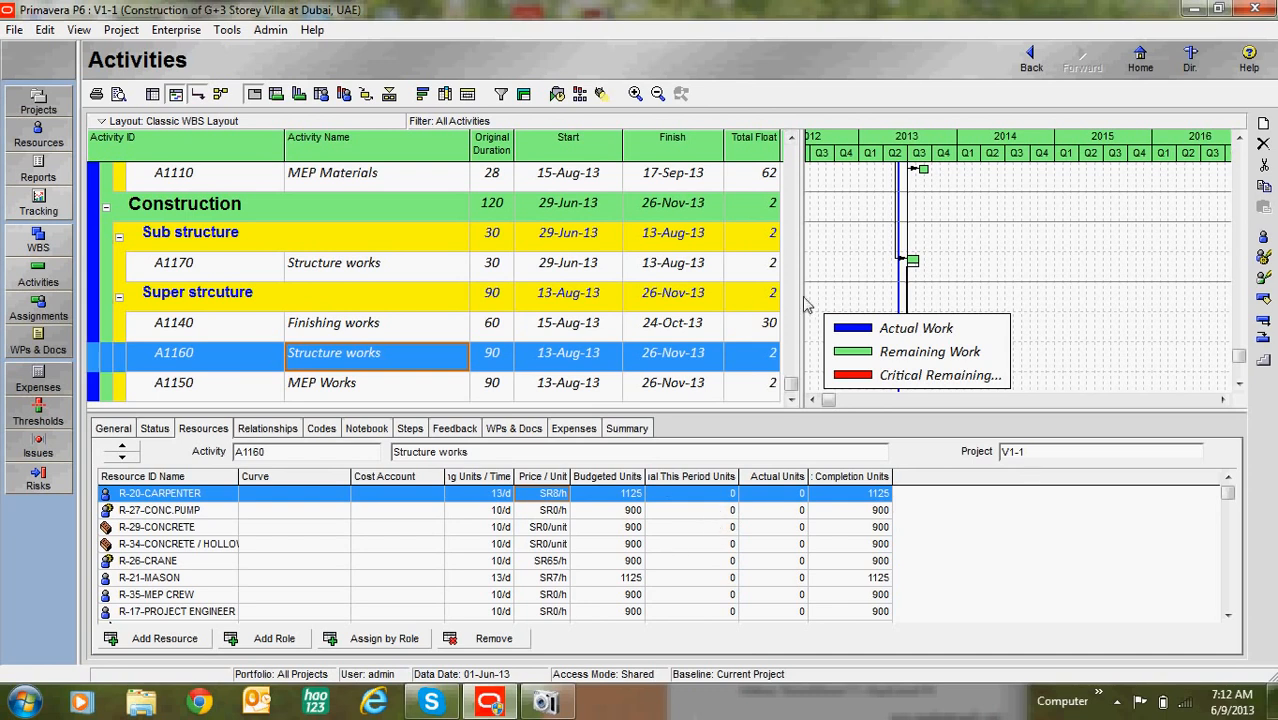
drag(805, 305, 928, 310)
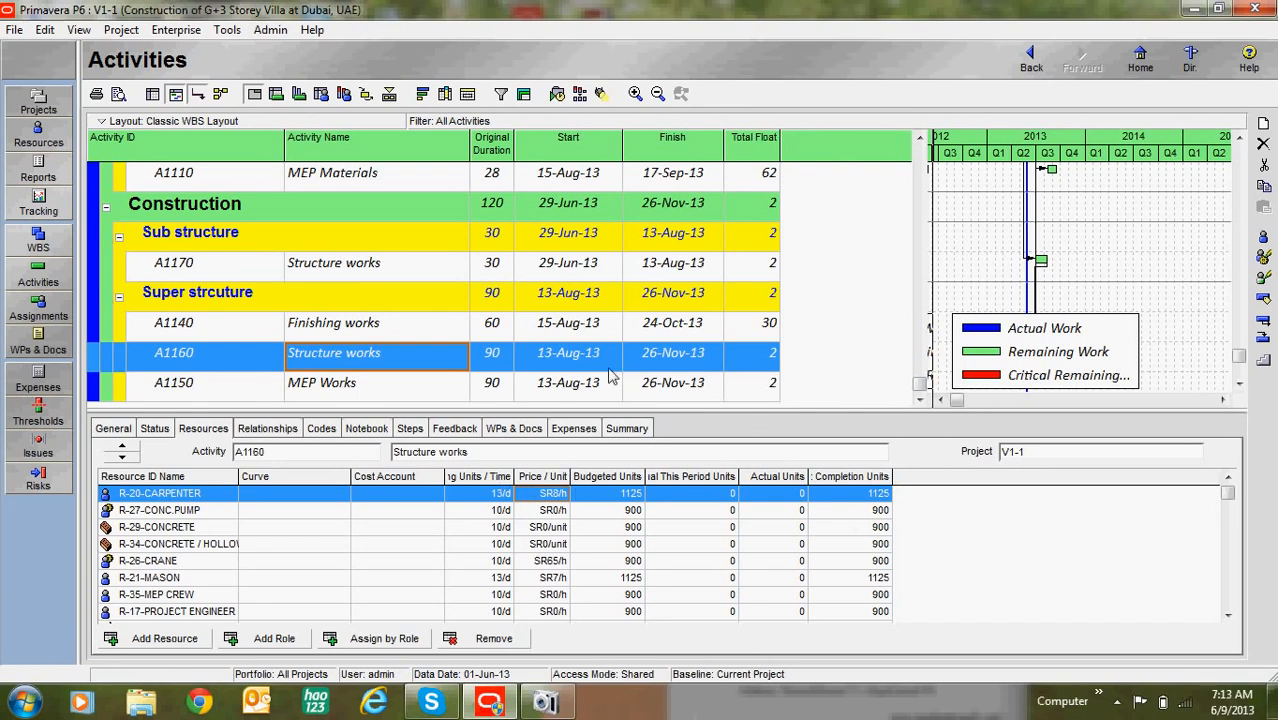
- Show the expenses of the shop drawing activity A1000 Stuctural drawings
click(575, 430)
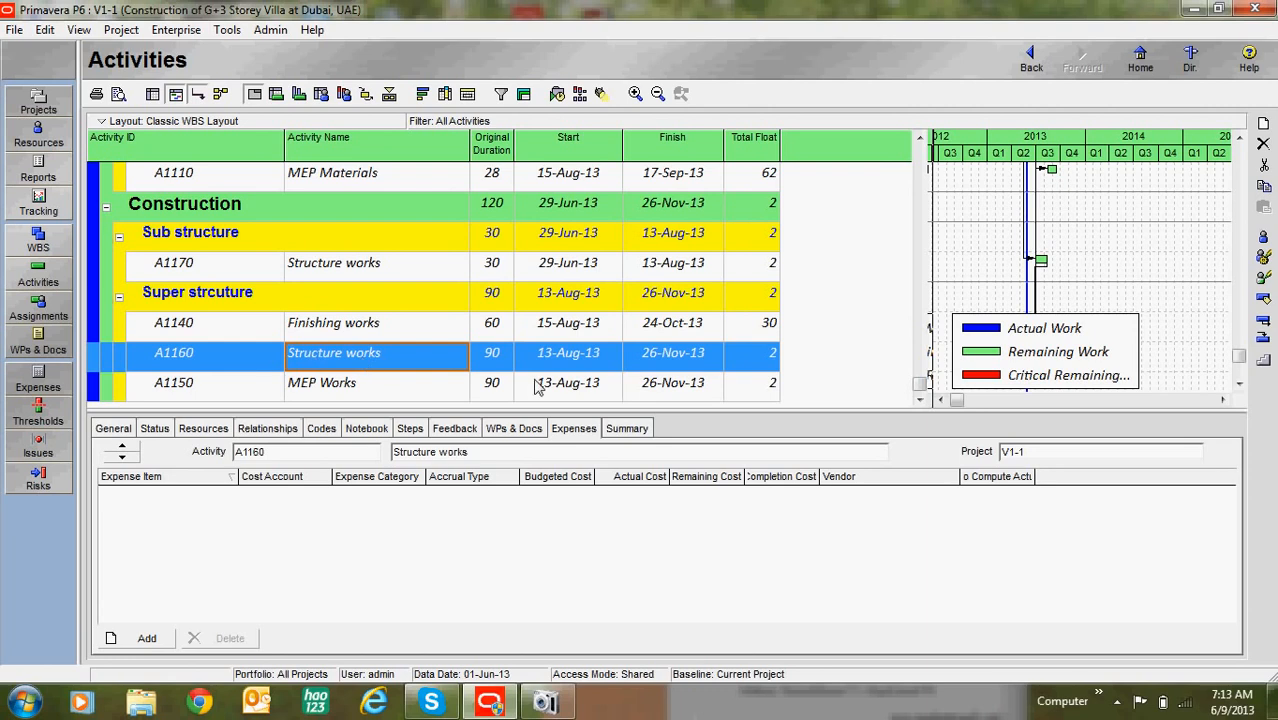
scroll(466, 316, up, 1)
scroll(398, 376, down, 1)
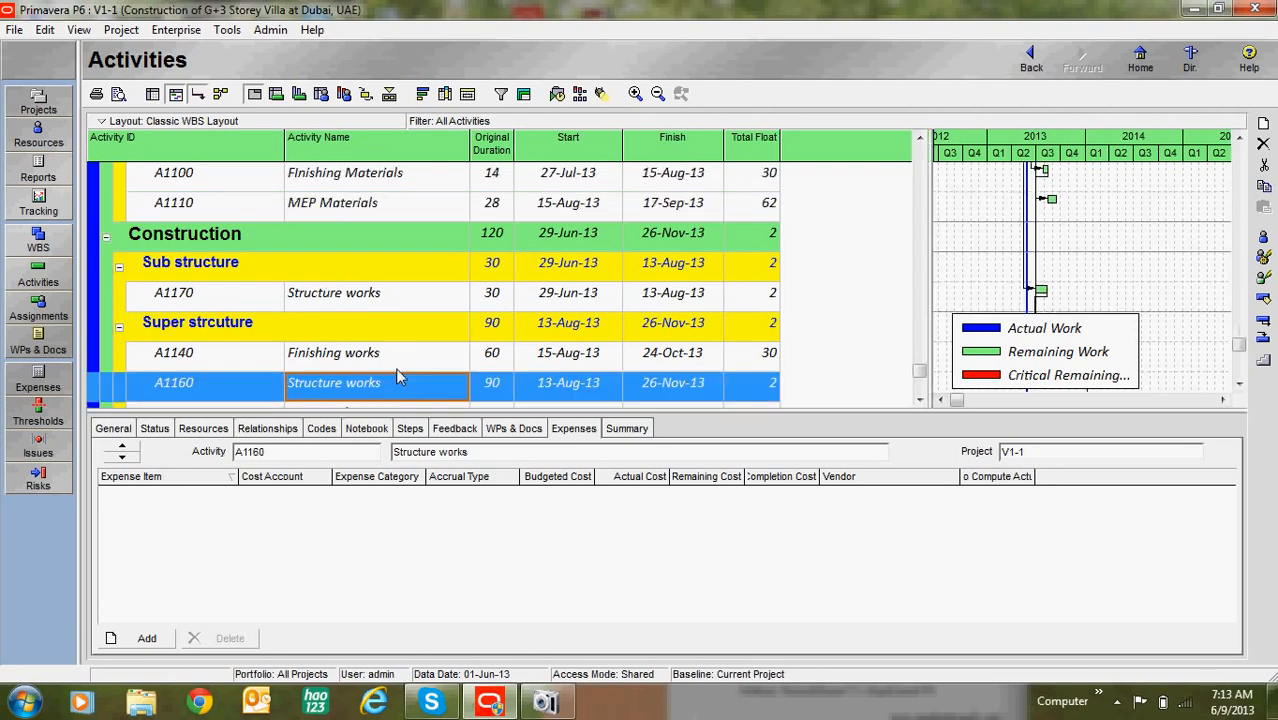
scroll(398, 376, up, 1)
scroll(399, 371, up, 2)
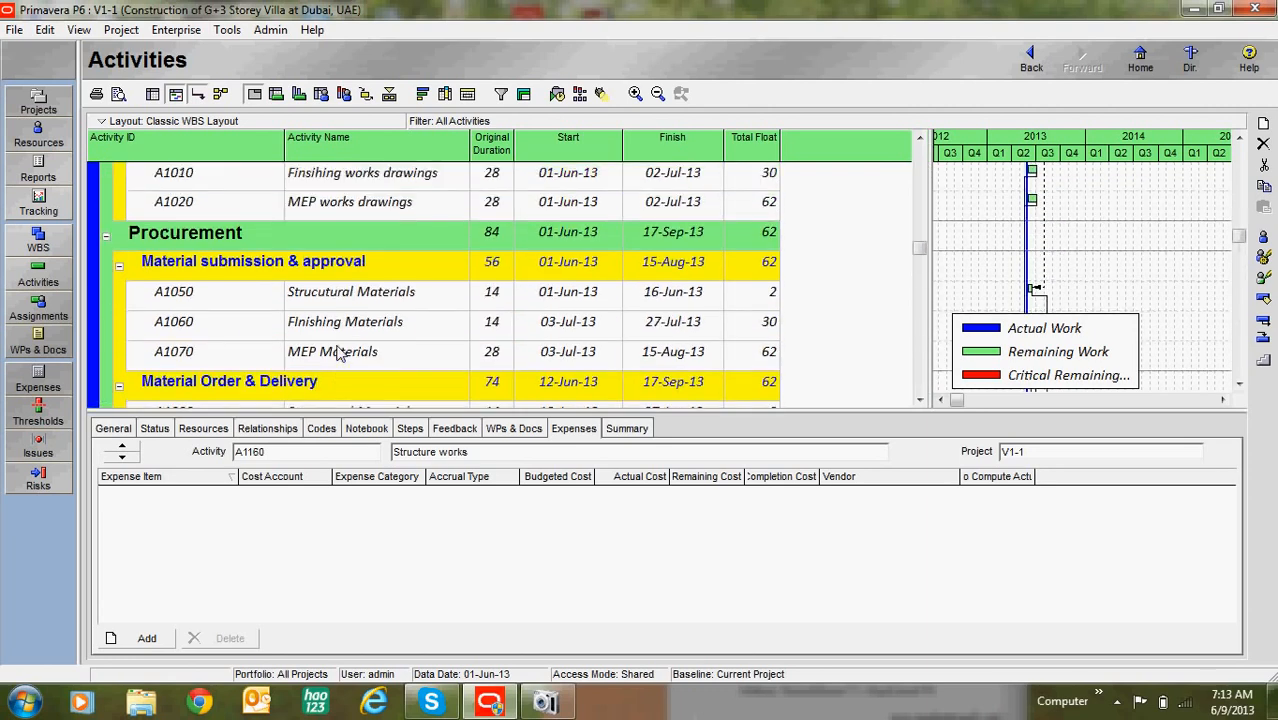
scroll(338, 358, up, 3)
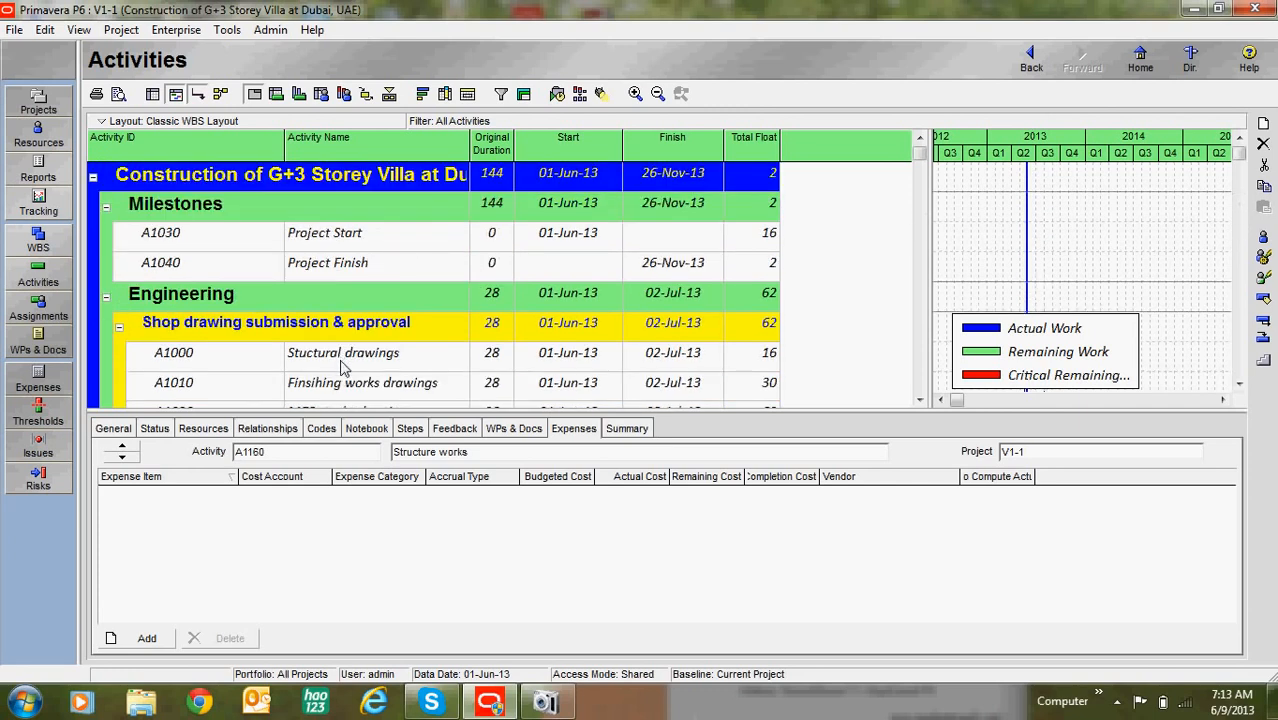
scroll(340, 368, down, 2)
click(361, 302)
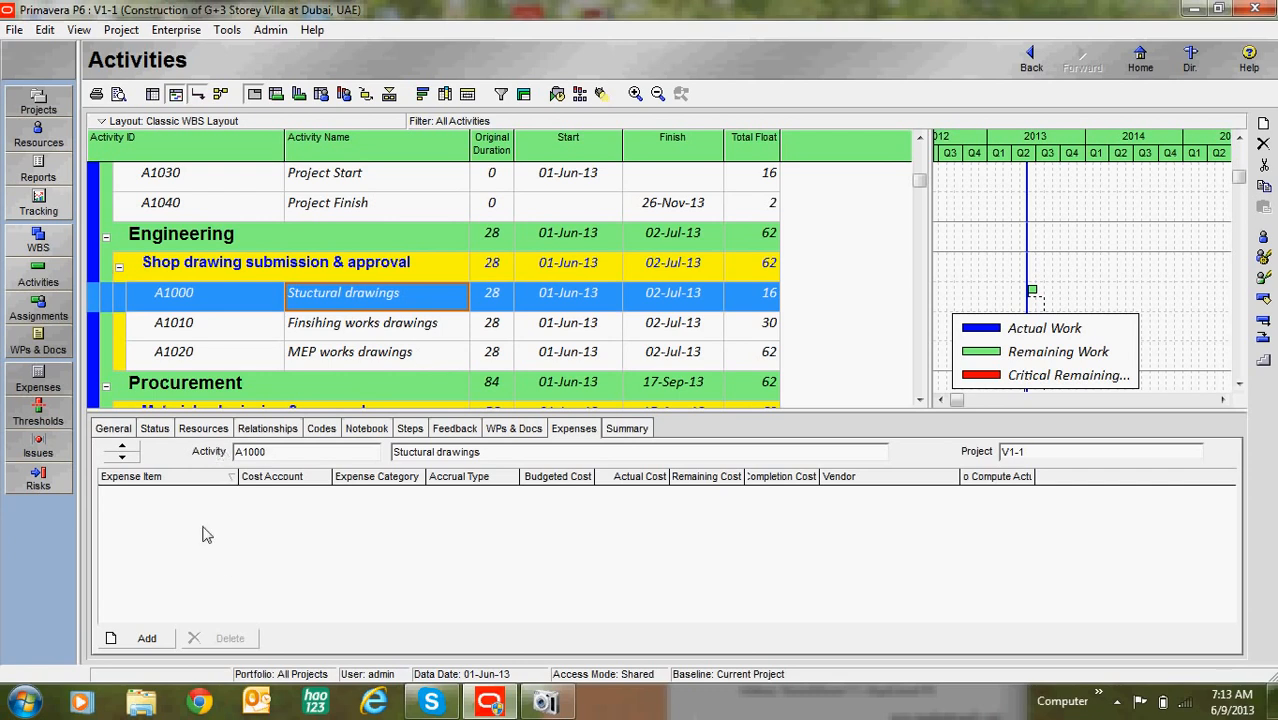
- Add an expense item to activity A1000 with a budgeted cost of 25,000
click(150, 640)
click(460, 497)
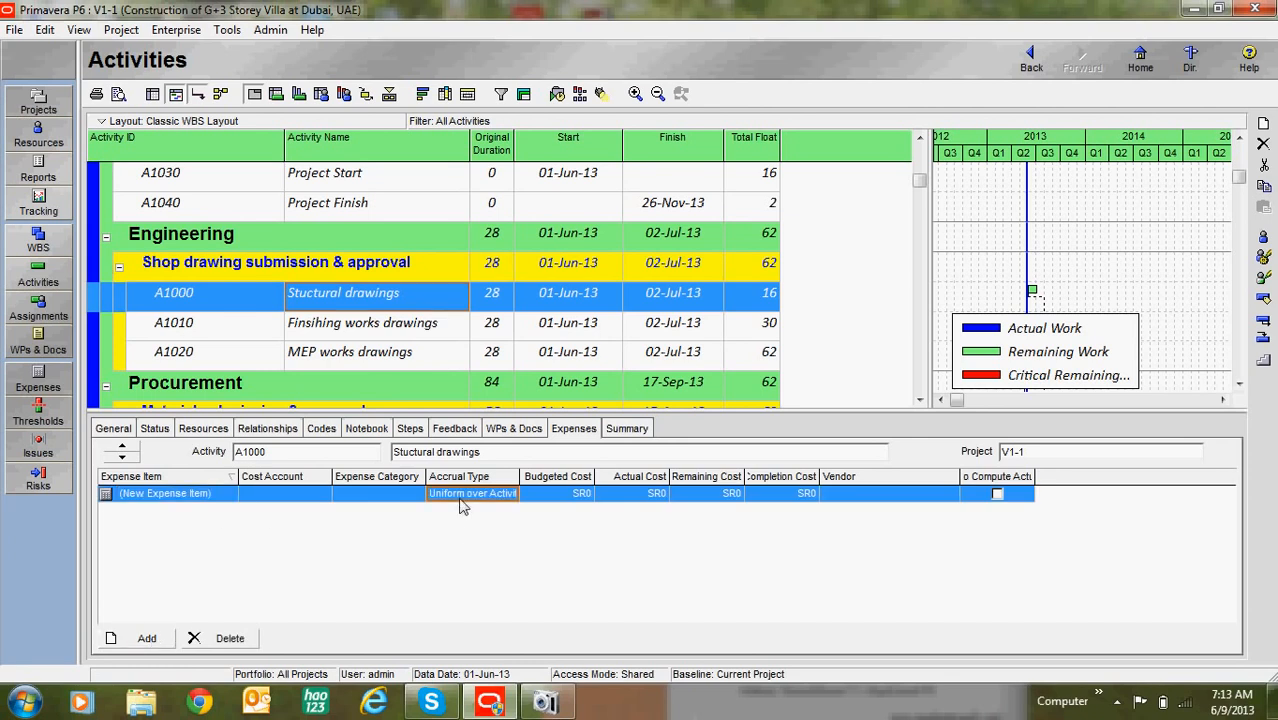
click(532, 498)
click(538, 506)
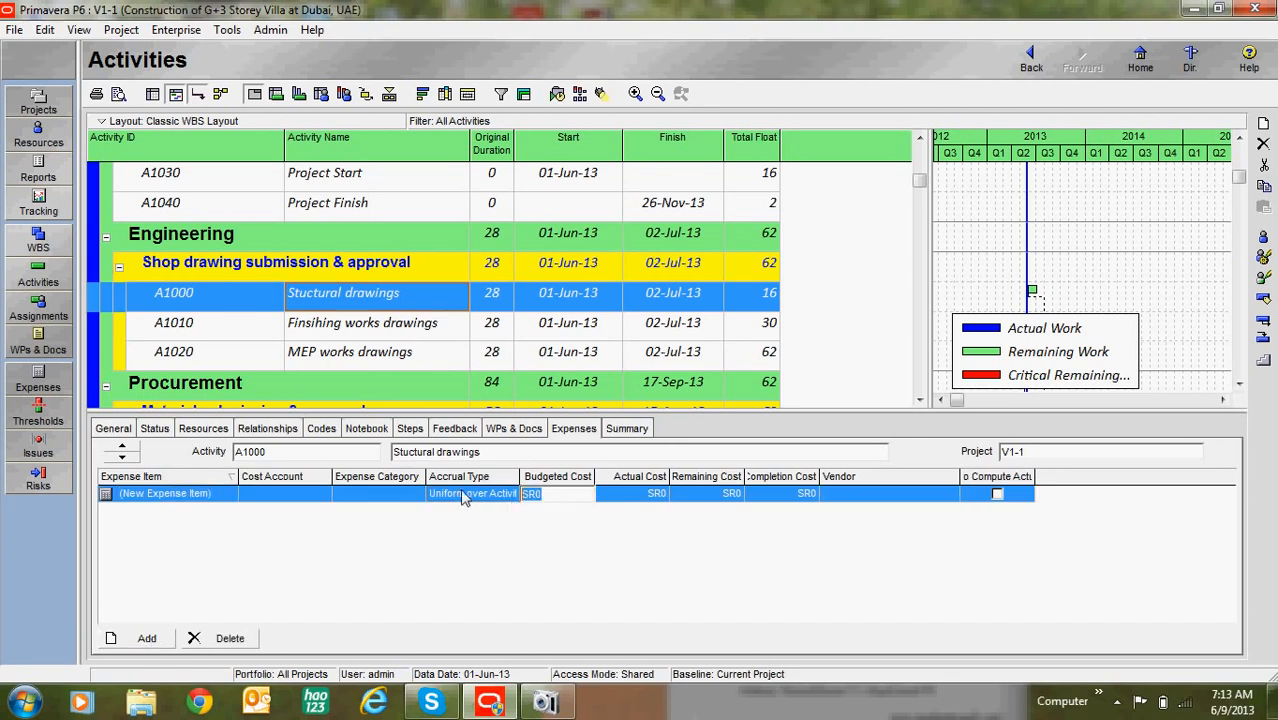
text(25,000)
click(625, 495)
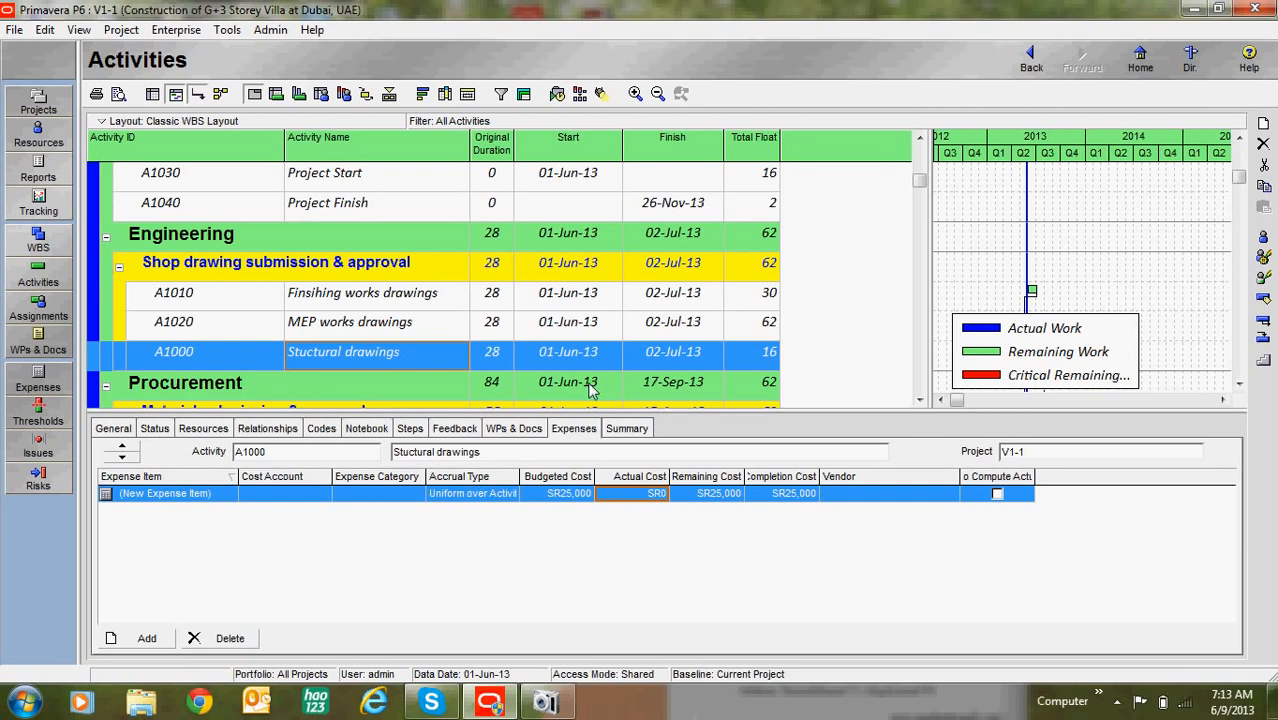
- Check the expenses of the three shop drawing activities A1010, A1000 and A1020
click(585, 305)
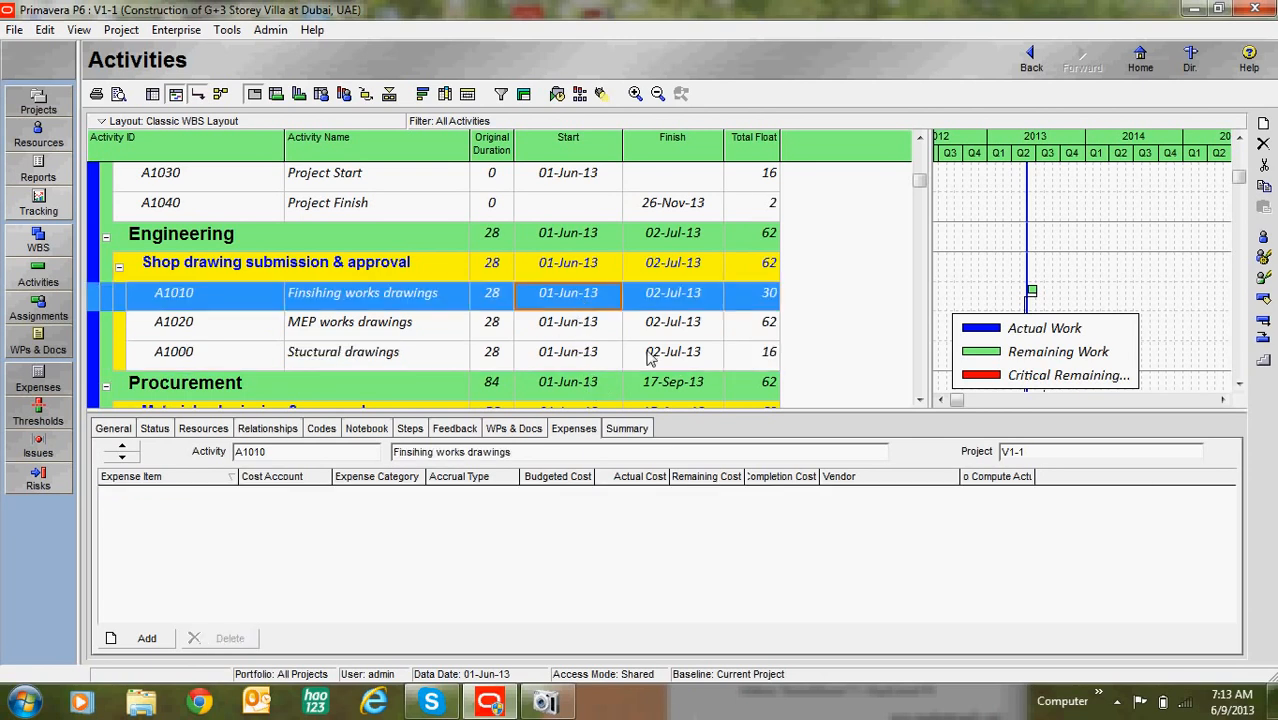
scroll(412, 314, up, 2)
scroll(413, 320, down, 1)
scroll(413, 320, down, 1)
click(562, 352)
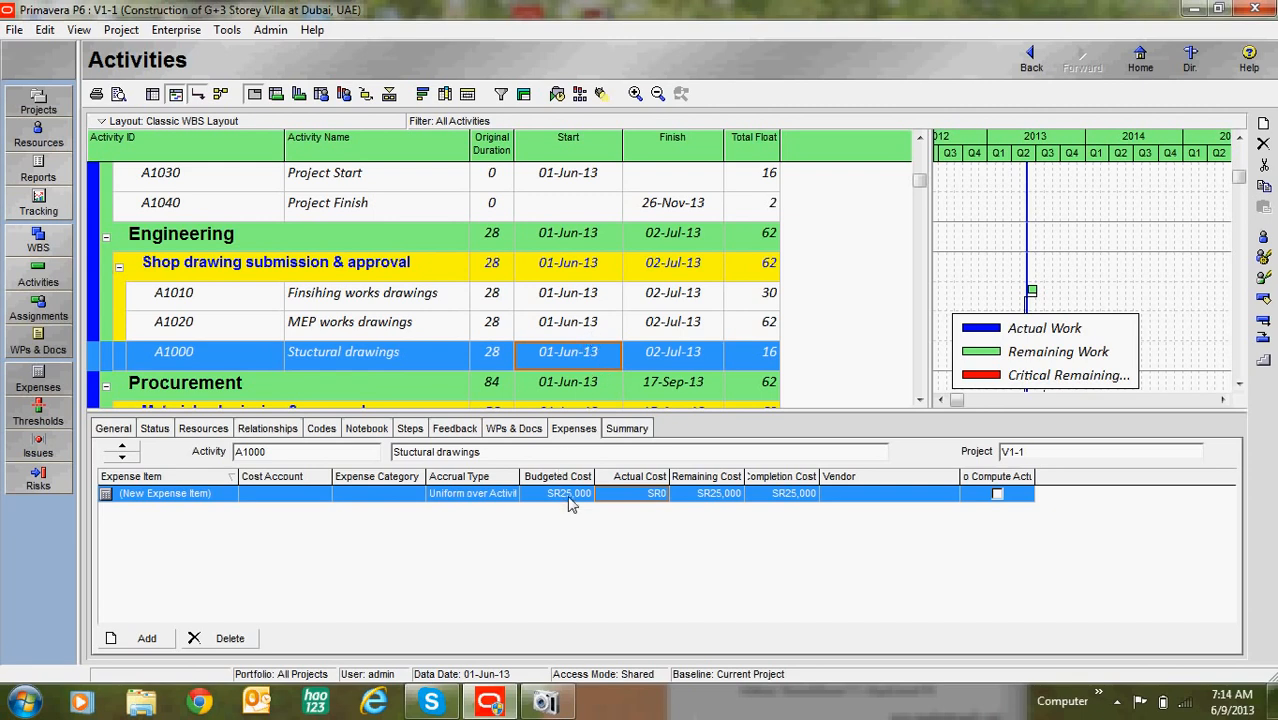
click(583, 322)
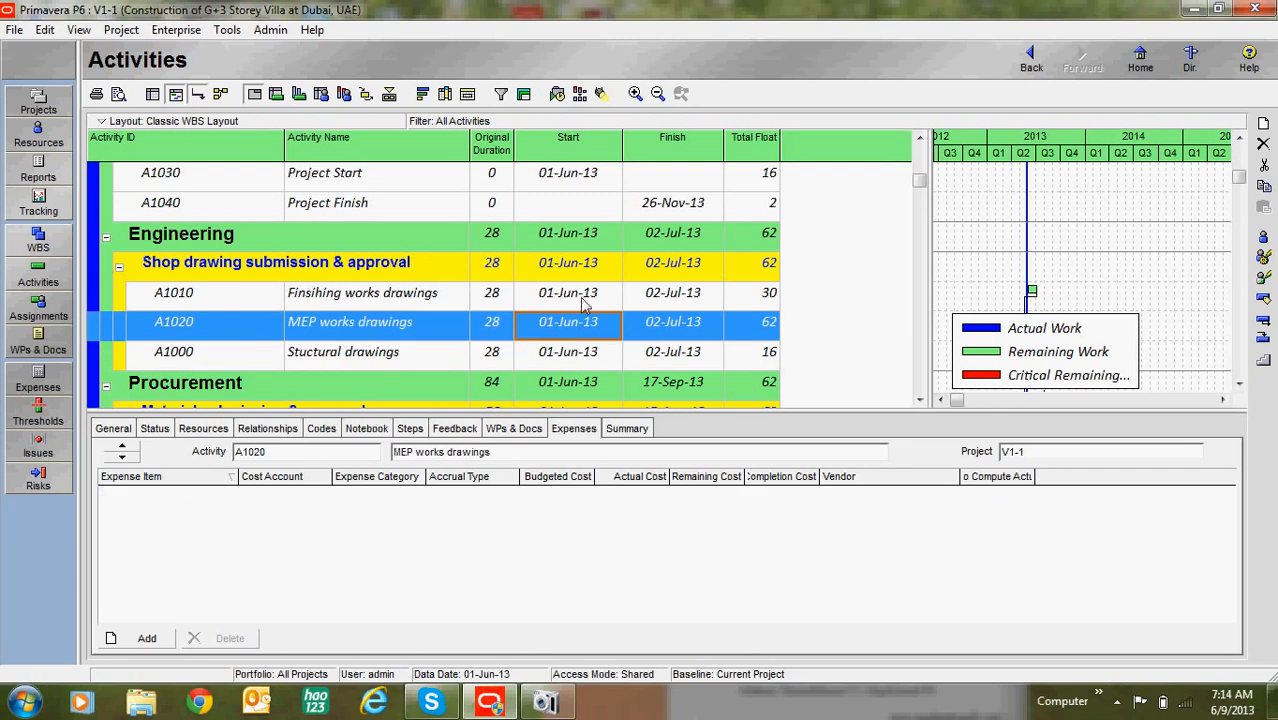
click(580, 298)
- Add an expense item to activity A1020 MEP works drawings with a budgeted cost of 15000
click(578, 325)
click(142, 638)
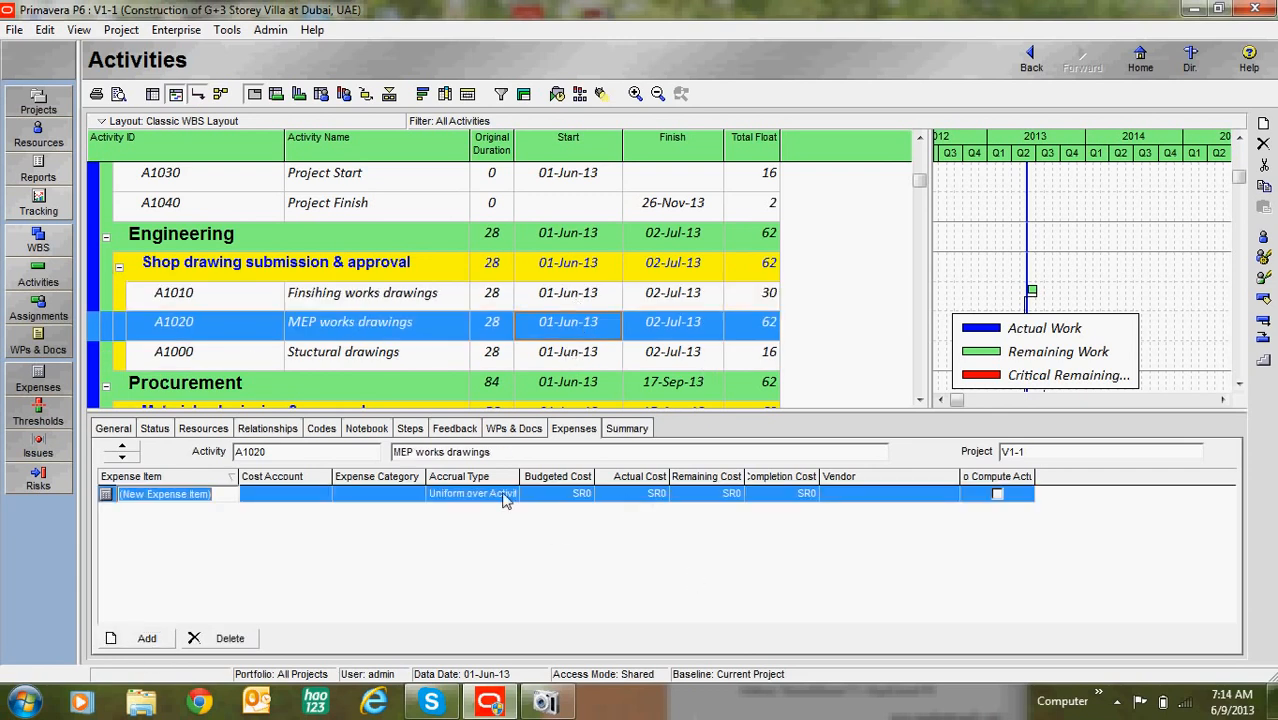
click(578, 496)
text(1)
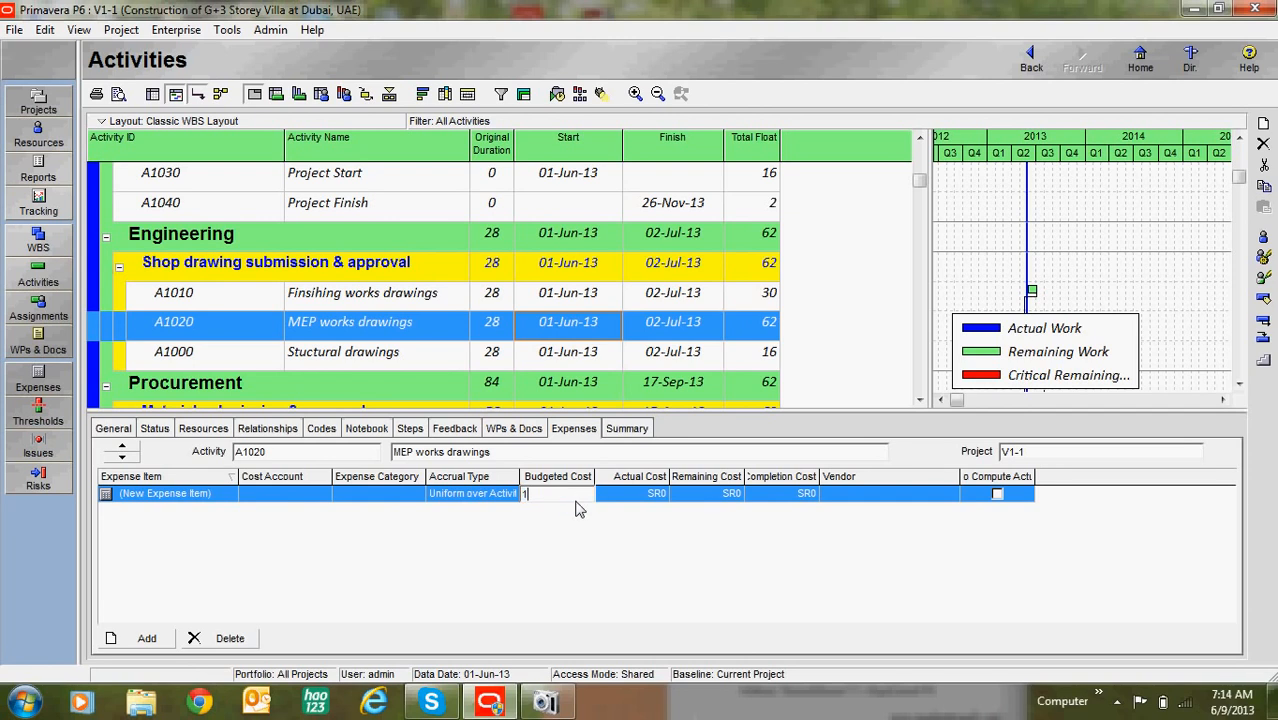
text(5000)
- Add an expense item to activity A1010 Finsihing works drawings with a budgeted cost of 28000
click(585, 298)
click(148, 639)
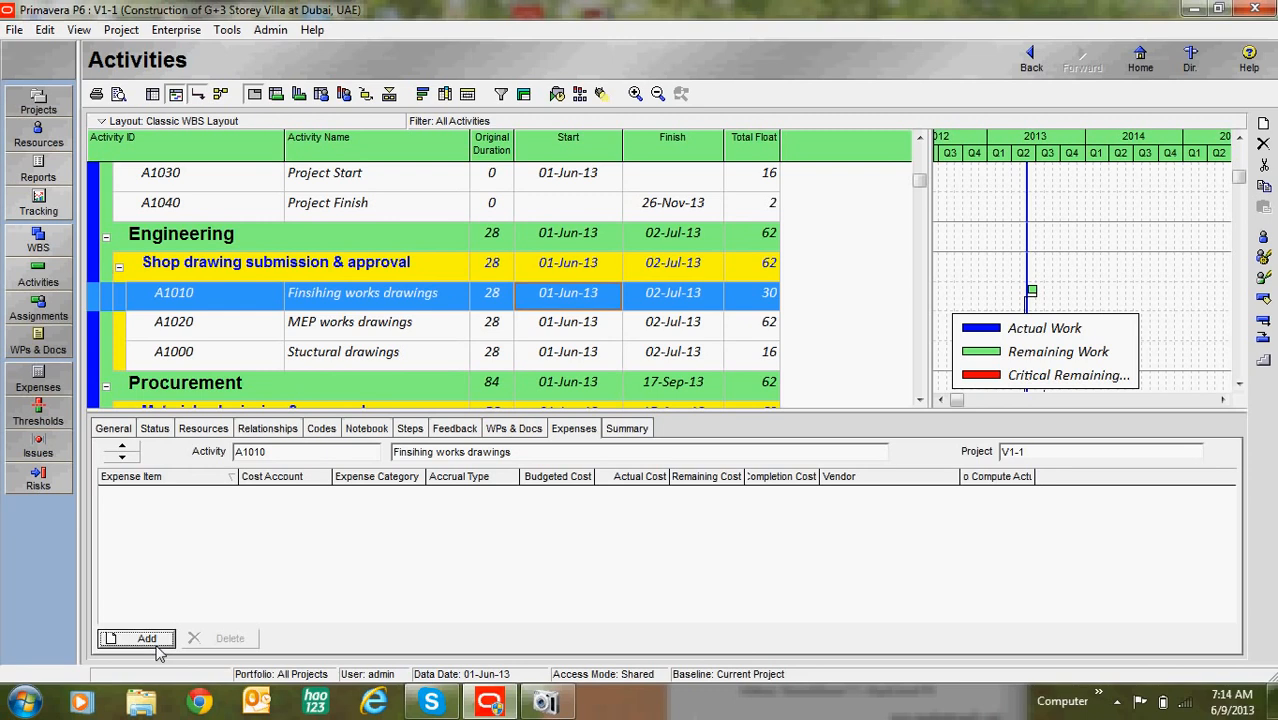
click(566, 500)
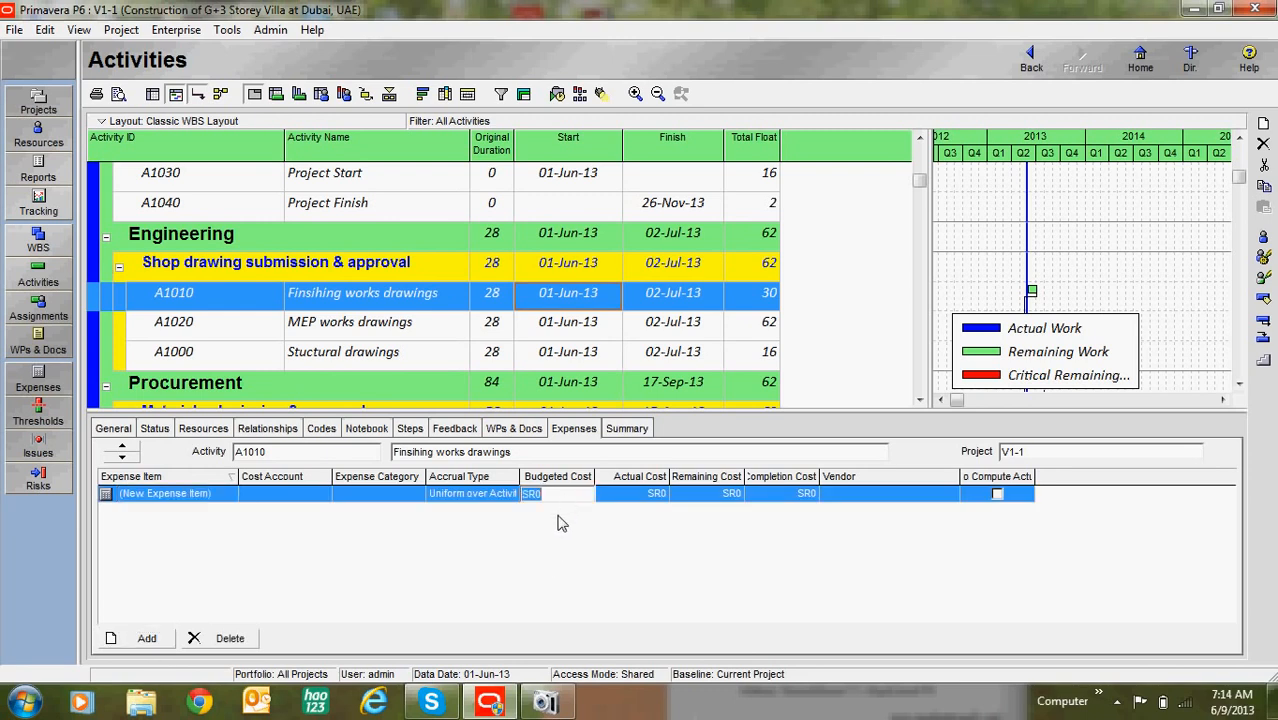
text(28000)
- Review the budgeted expenses entered for the structural and MEP works drawings
click(587, 342)
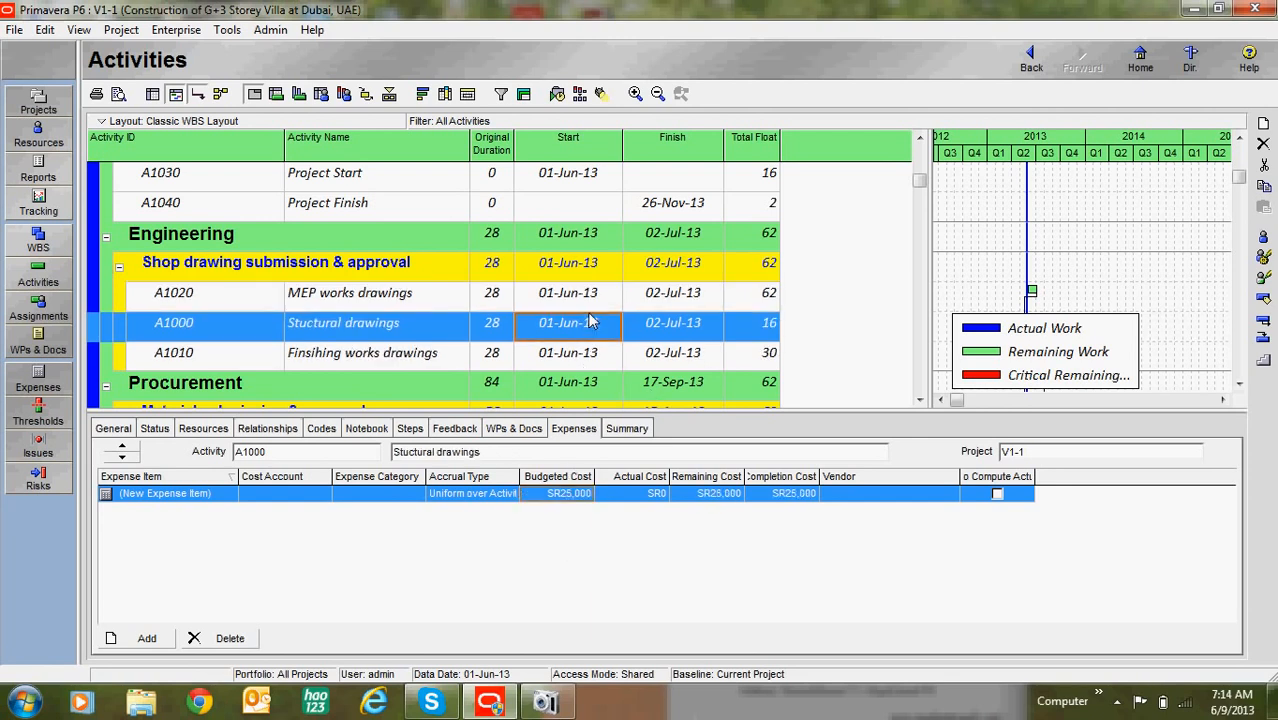
click(588, 306)
click(587, 321)
key(Up)
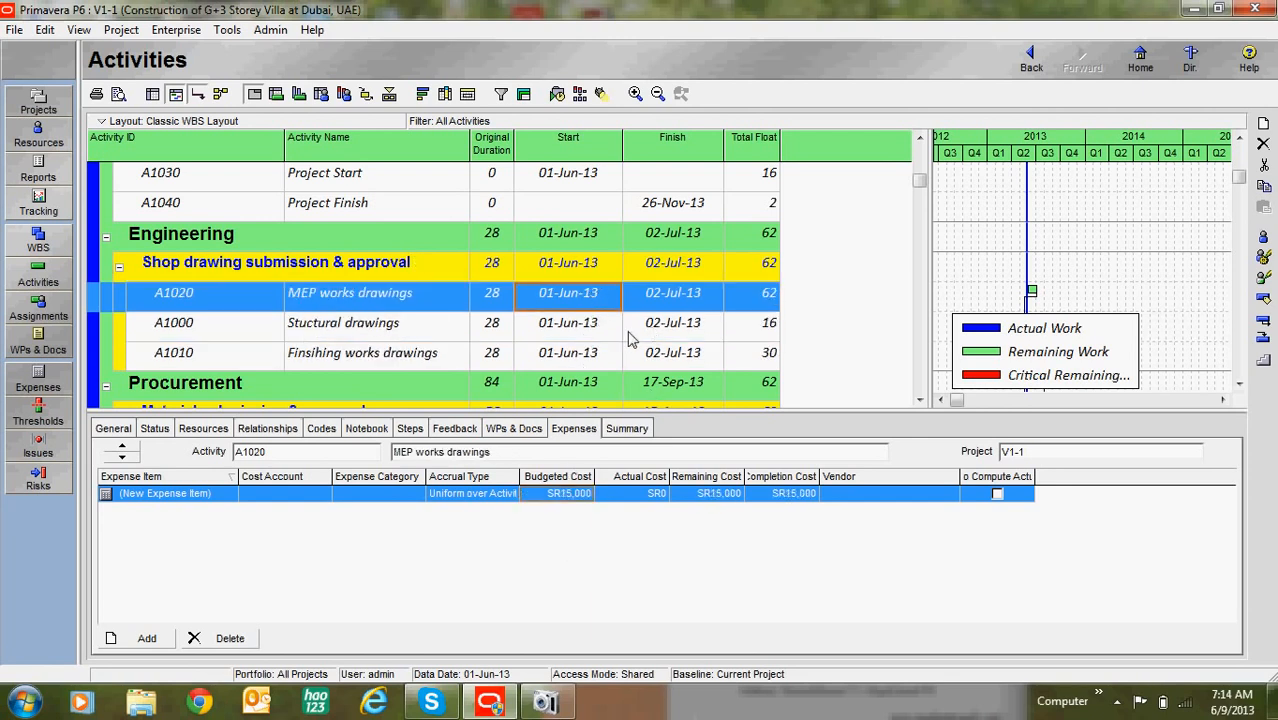
scroll(680, 320, down, 1)
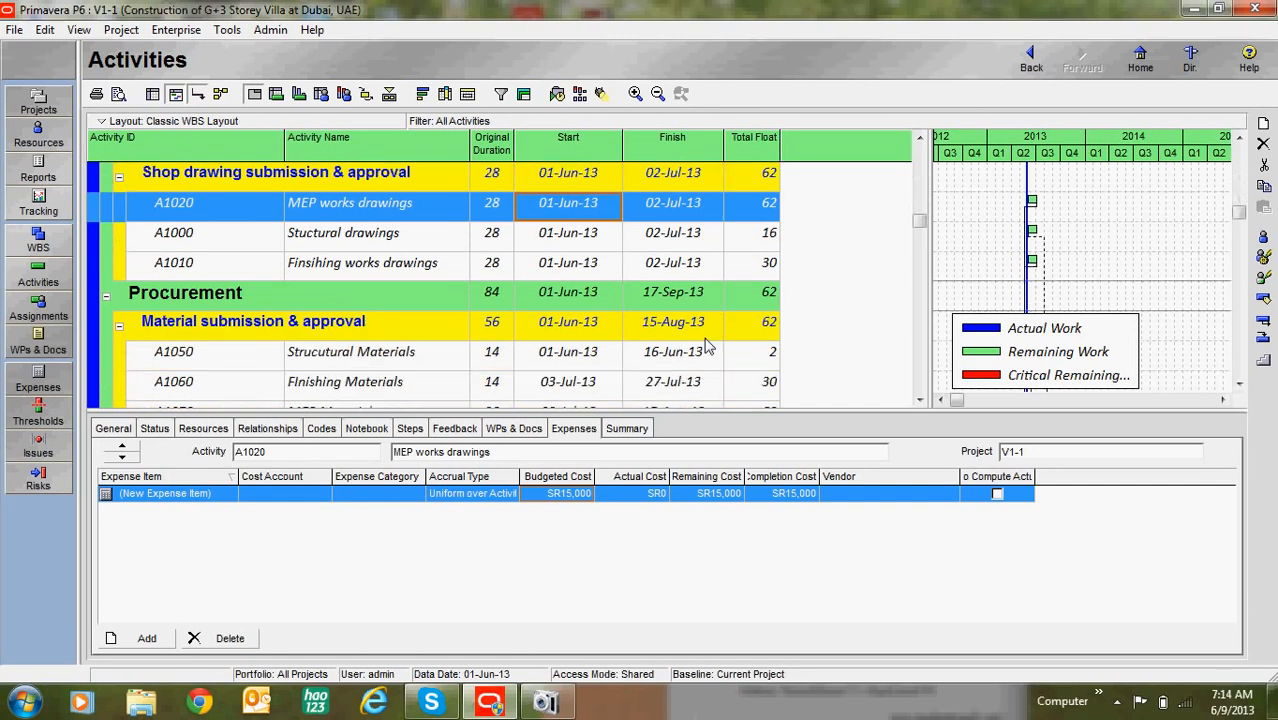
- Open the column selection for the activity table, set Total Float as the insertion point and expand the available Costs columns
click(446, 95)
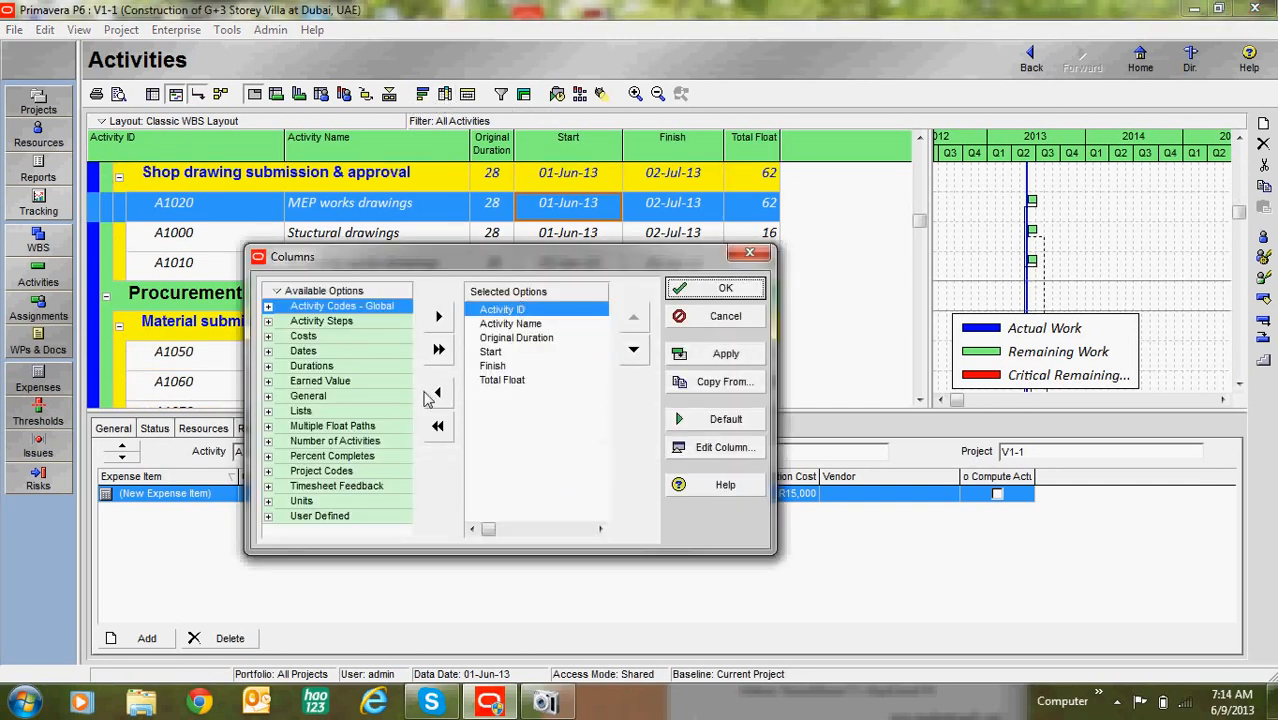
click(496, 382)
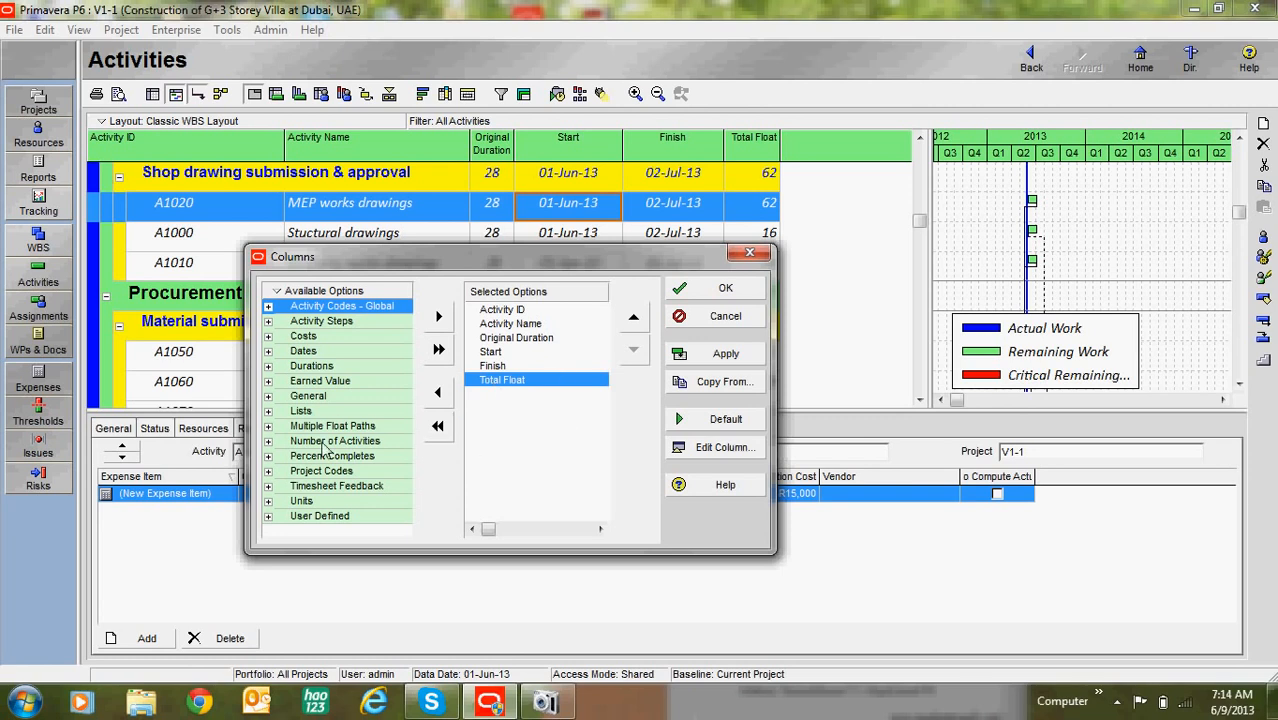
double_click(283, 338)
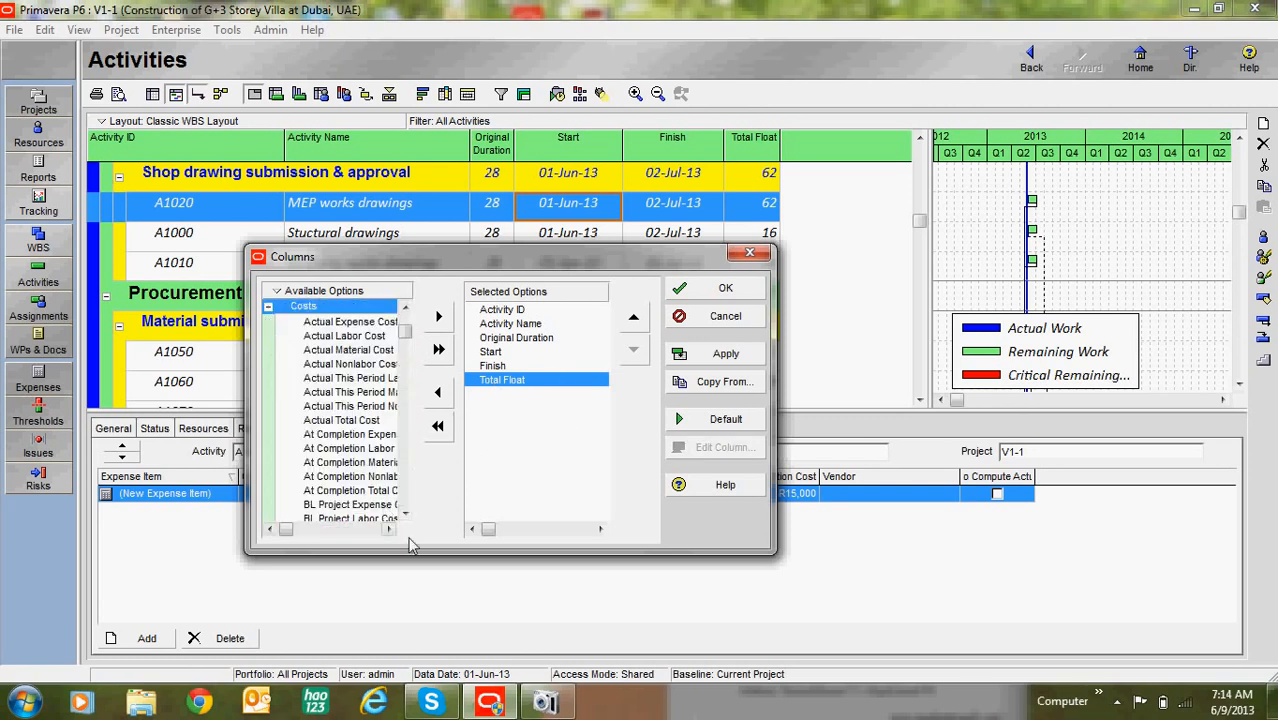
click(389, 529)
click(389, 529)
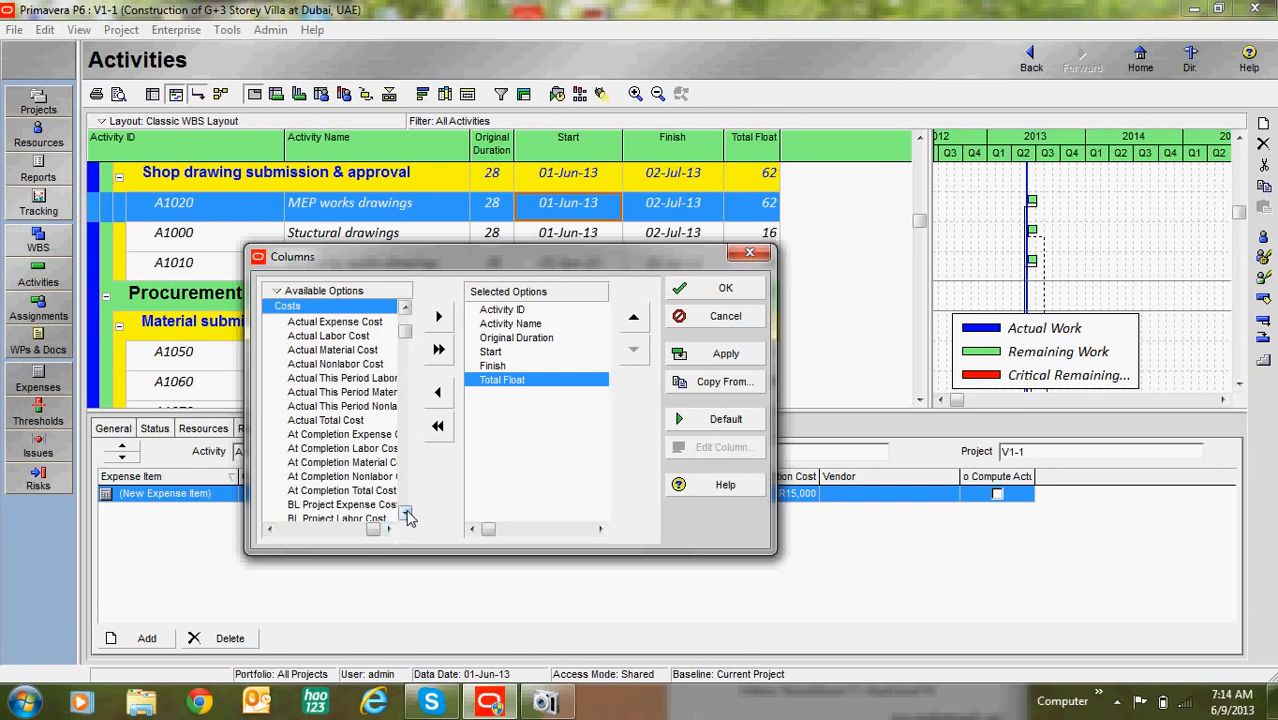
click(405, 514)
click(405, 514)
click(406, 514)
click(406, 514)
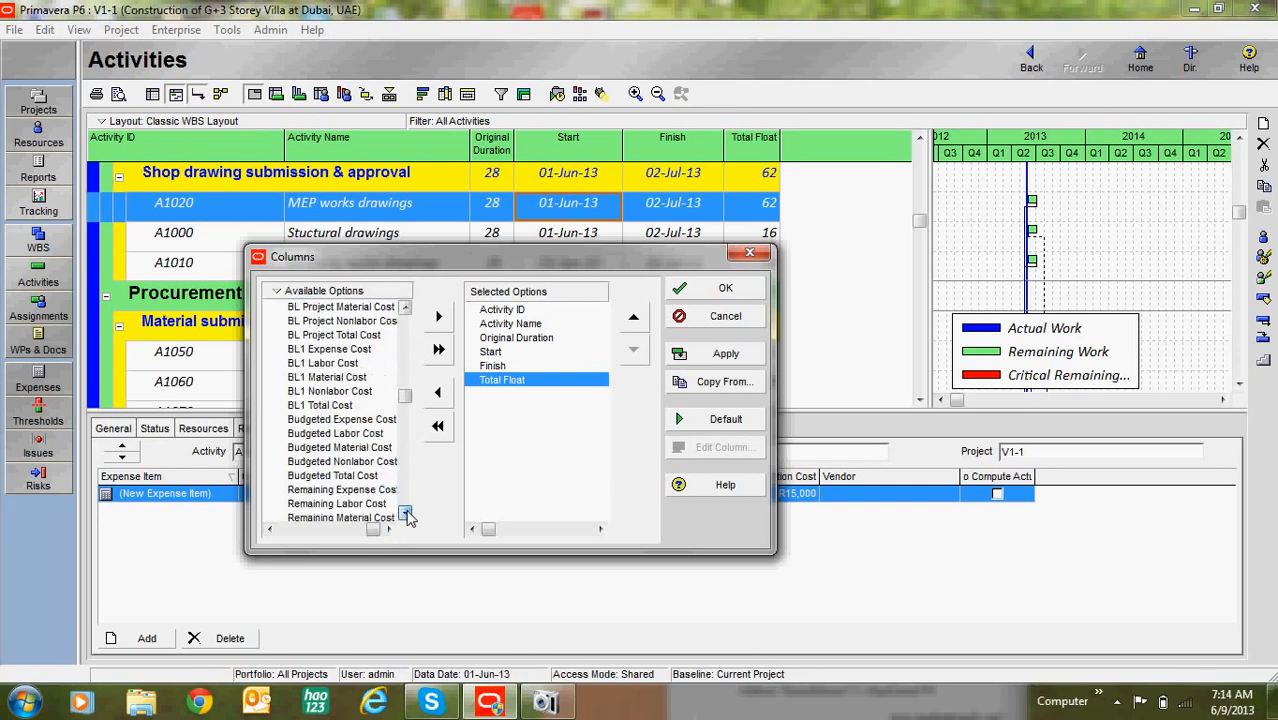
- Add the Budgeted Expense, Labor, Material, Nonlabor and Total Cost columns after Total Float and apply them to the activity table
click(338, 364)
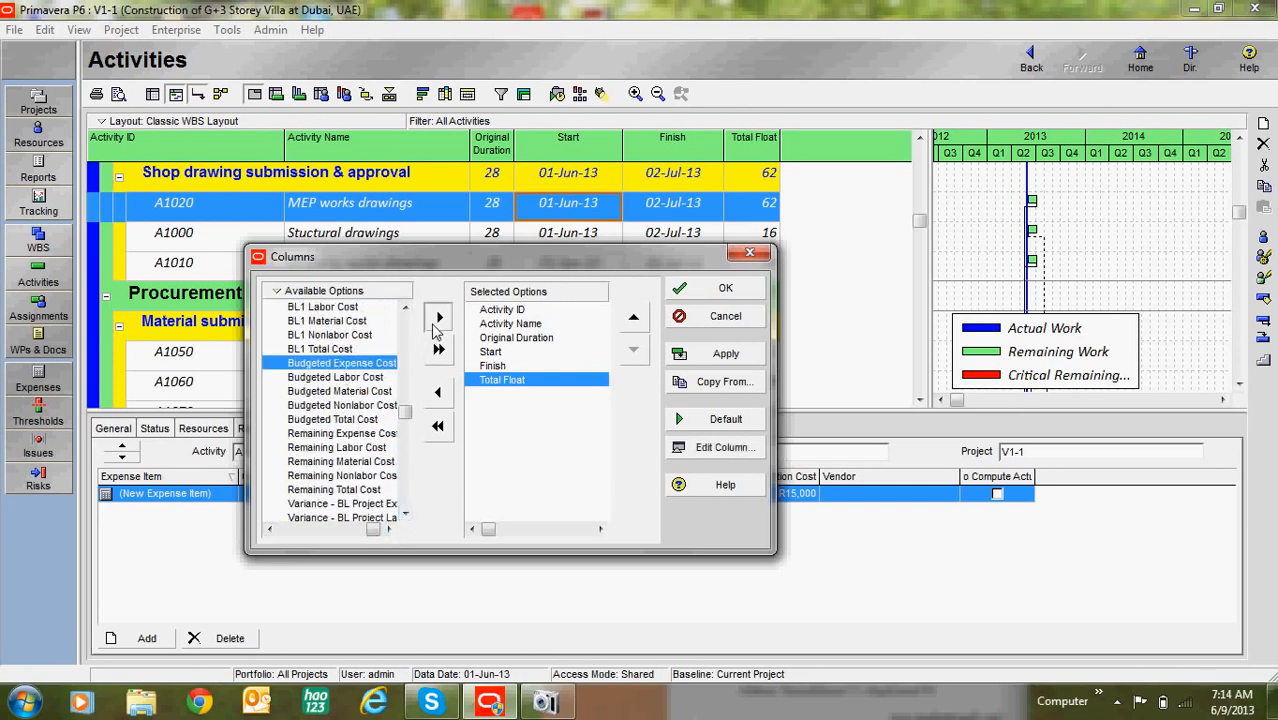
click(438, 316)
click(438, 318)
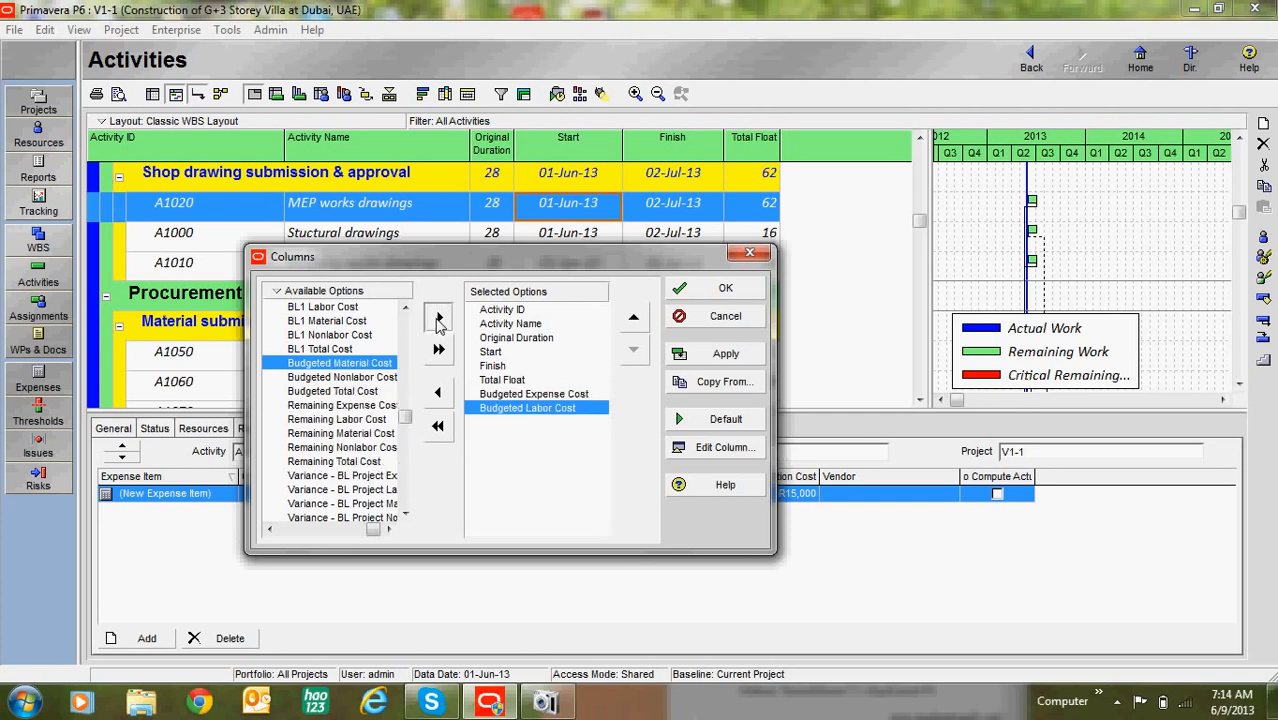
click(438, 318)
click(438, 318)
click(438, 318)
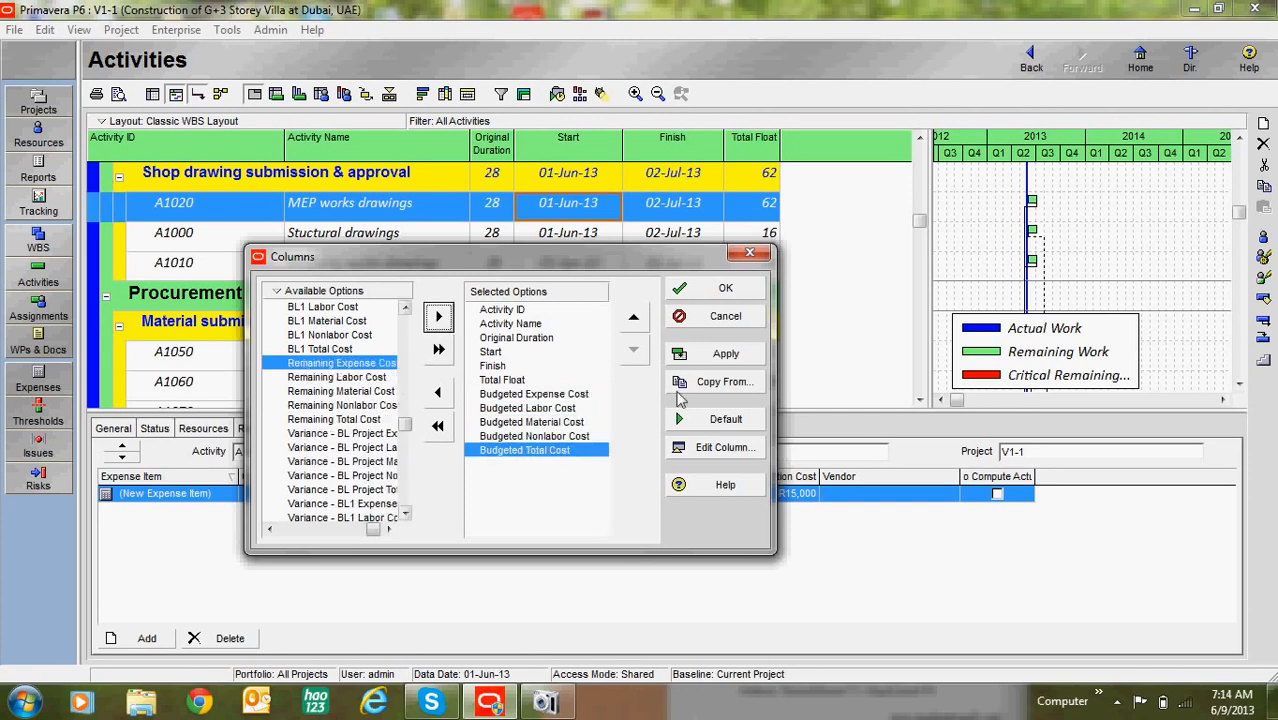
click(688, 355)
click(722, 288)
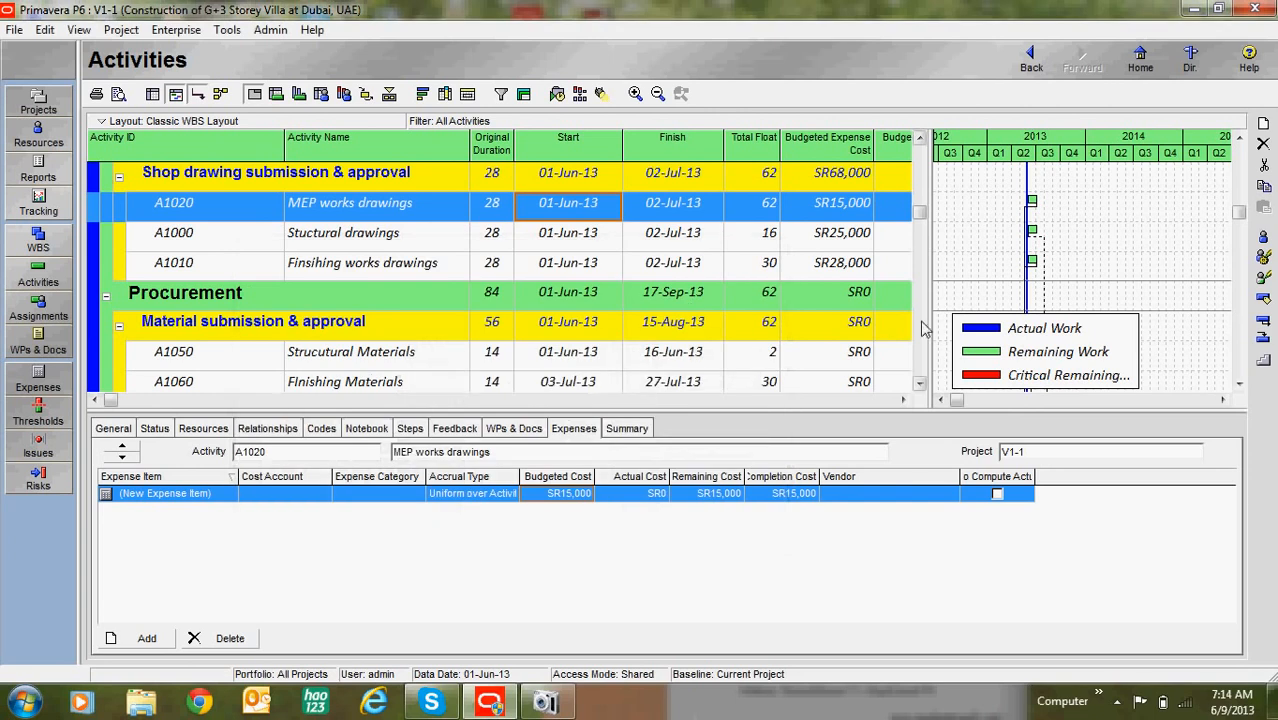
- Widen the activity table over the Gantt chart and examine the budgeted cost columns from the drawings through the construction activities
drag(928, 317, 1205, 313)
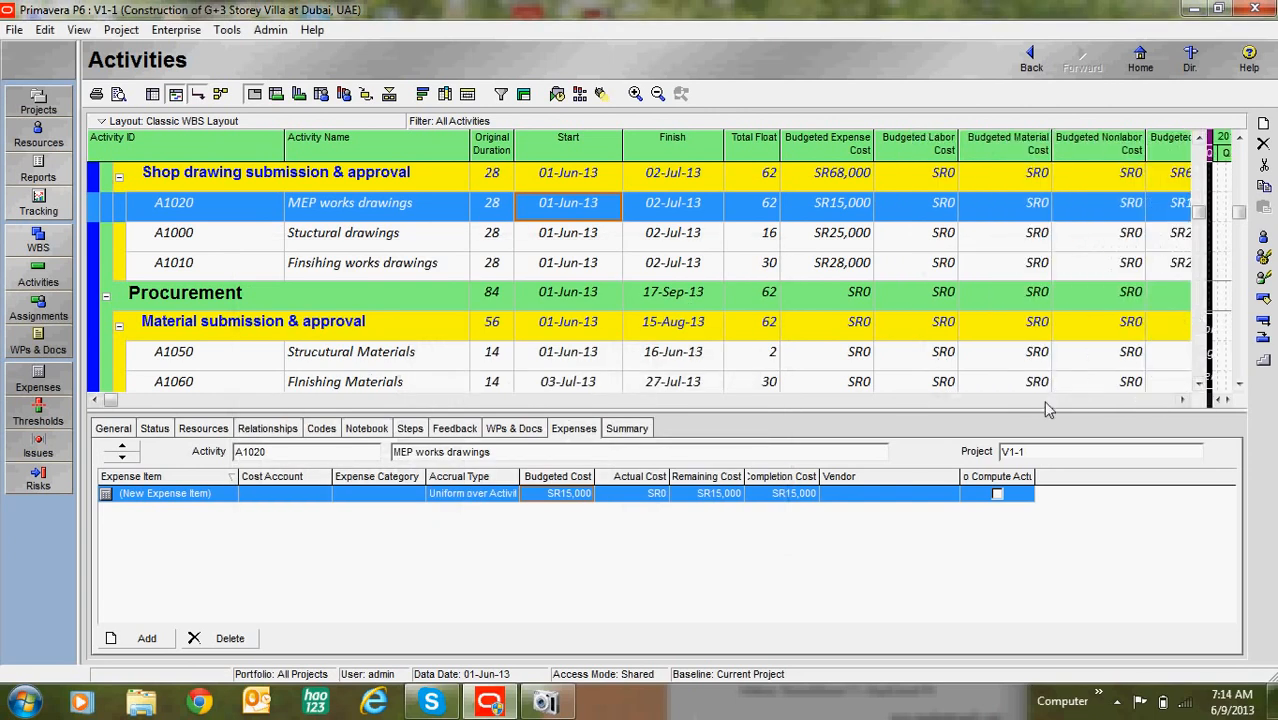
click(1183, 400)
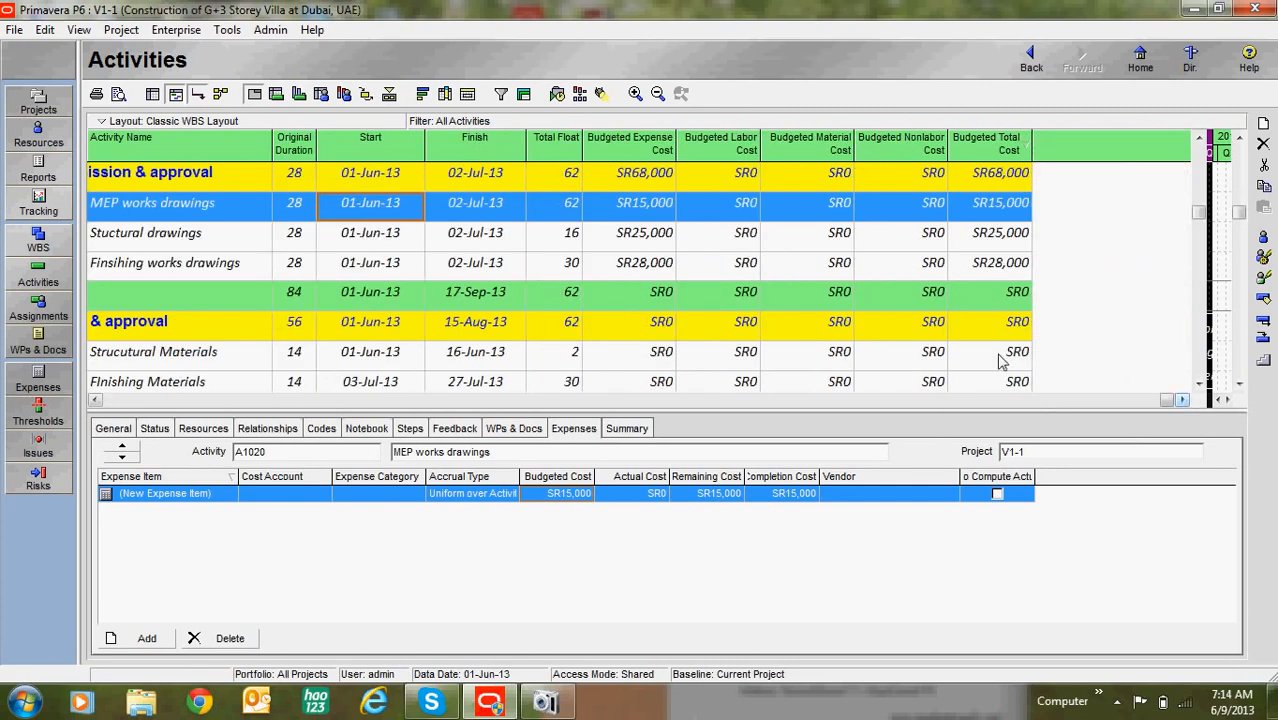
scroll(863, 322, down, 5)
scroll(863, 322, up, 5)
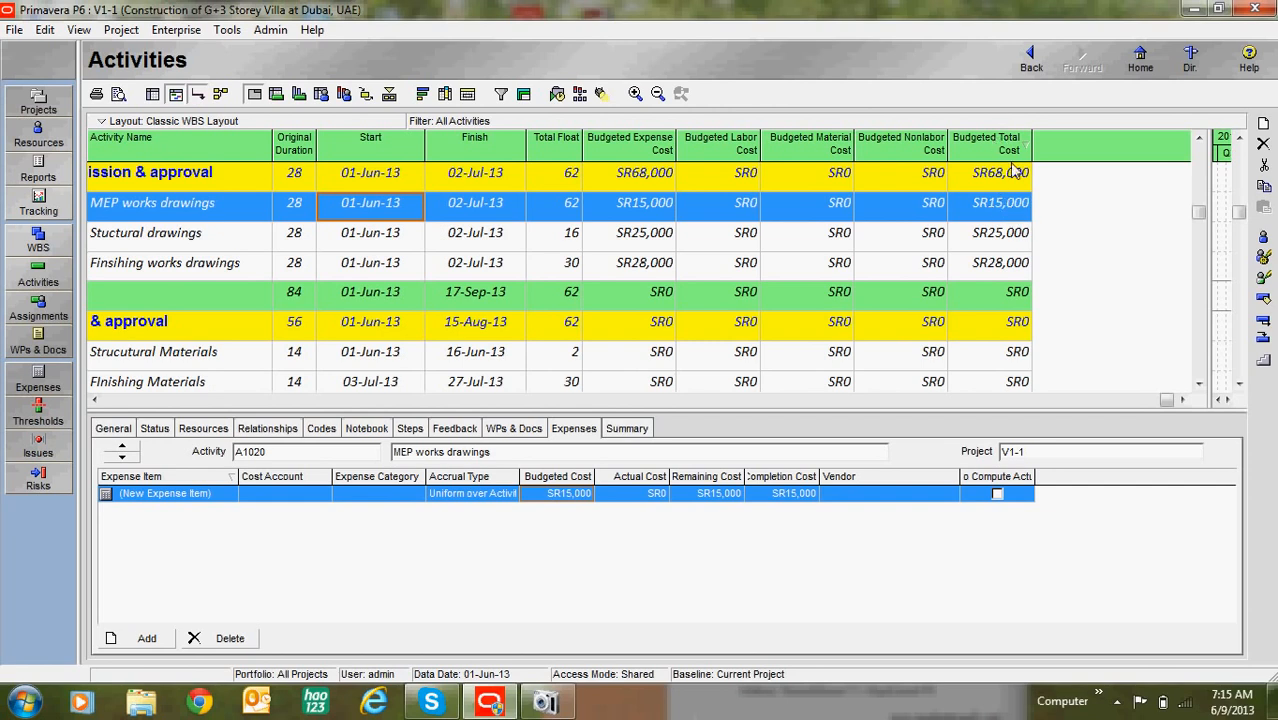
click(1199, 383)
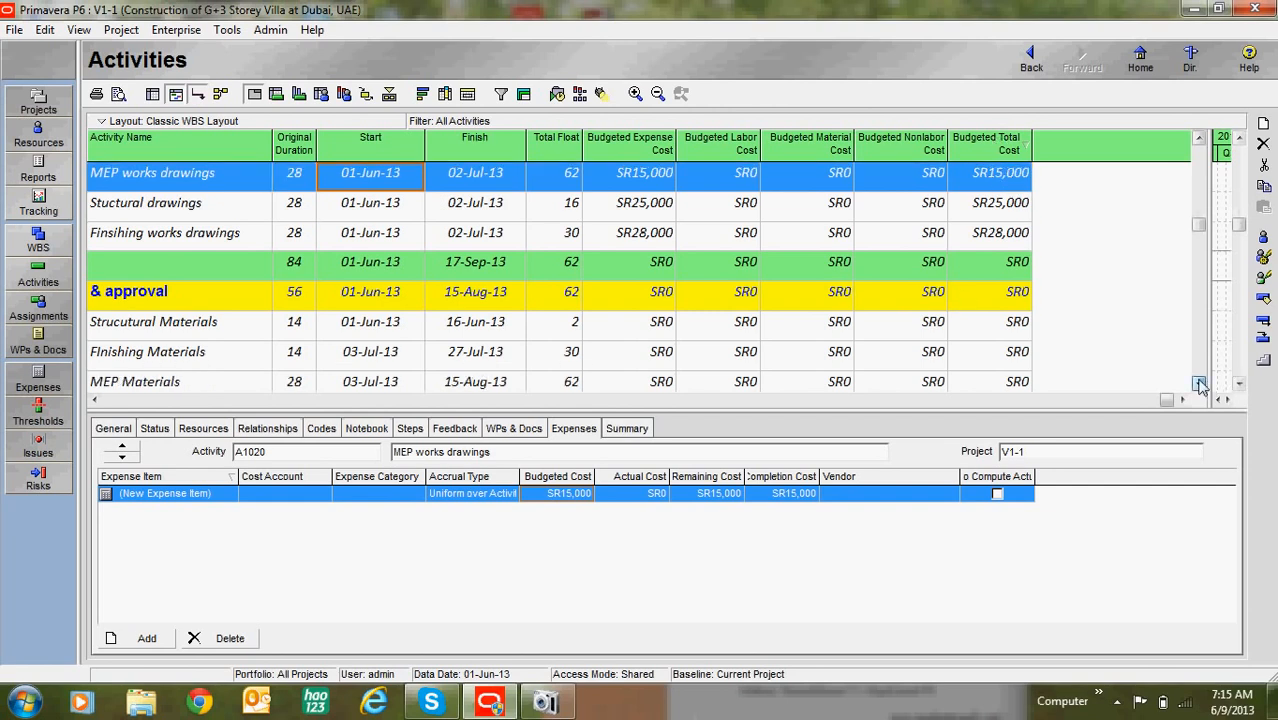
scroll(1199, 383, down, 4)
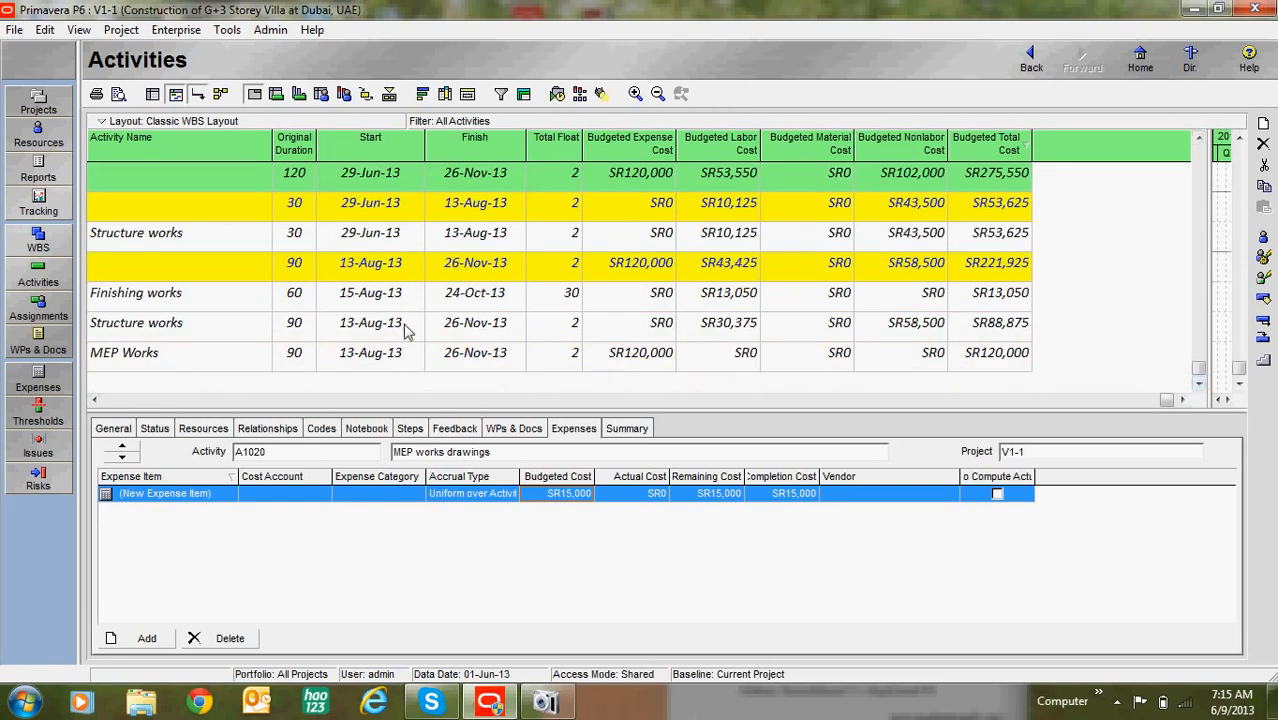
- Select the 90-day Structure works activity and enter its nonlabor cost, 58500, as the first addend in the Calculator
click(405, 330)
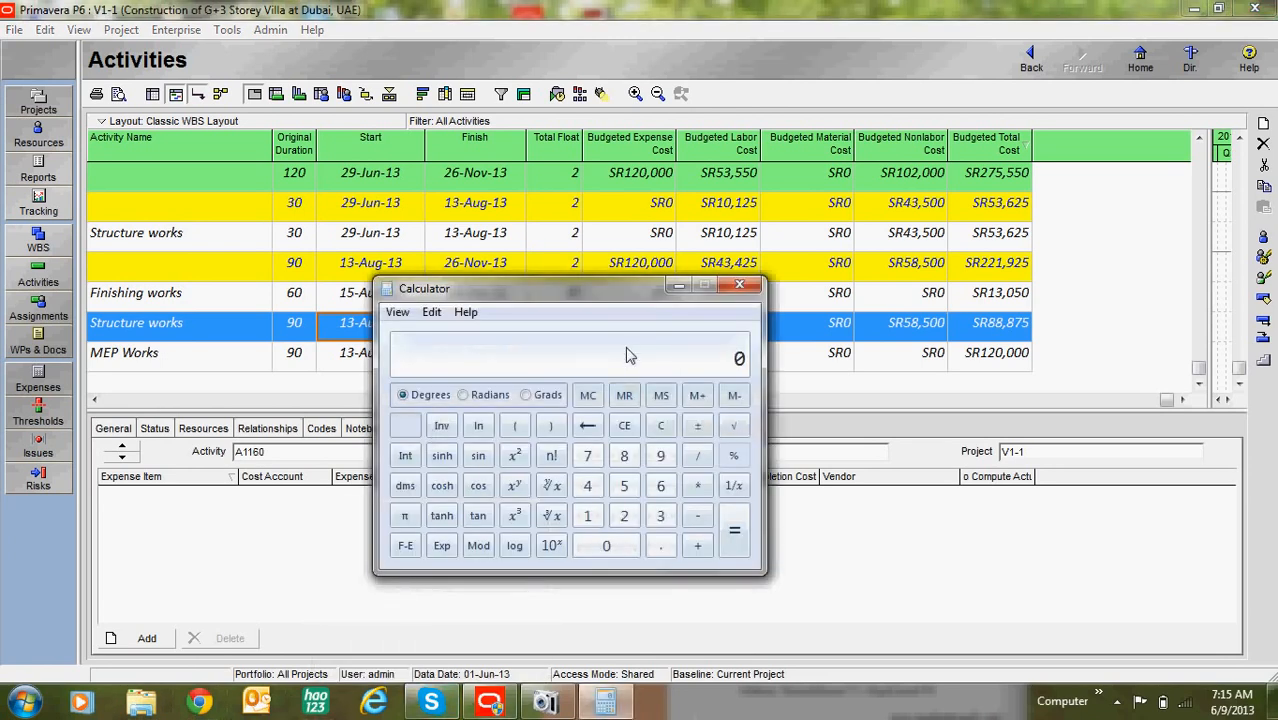
drag(619, 301, 545, 235)
click(550, 420)
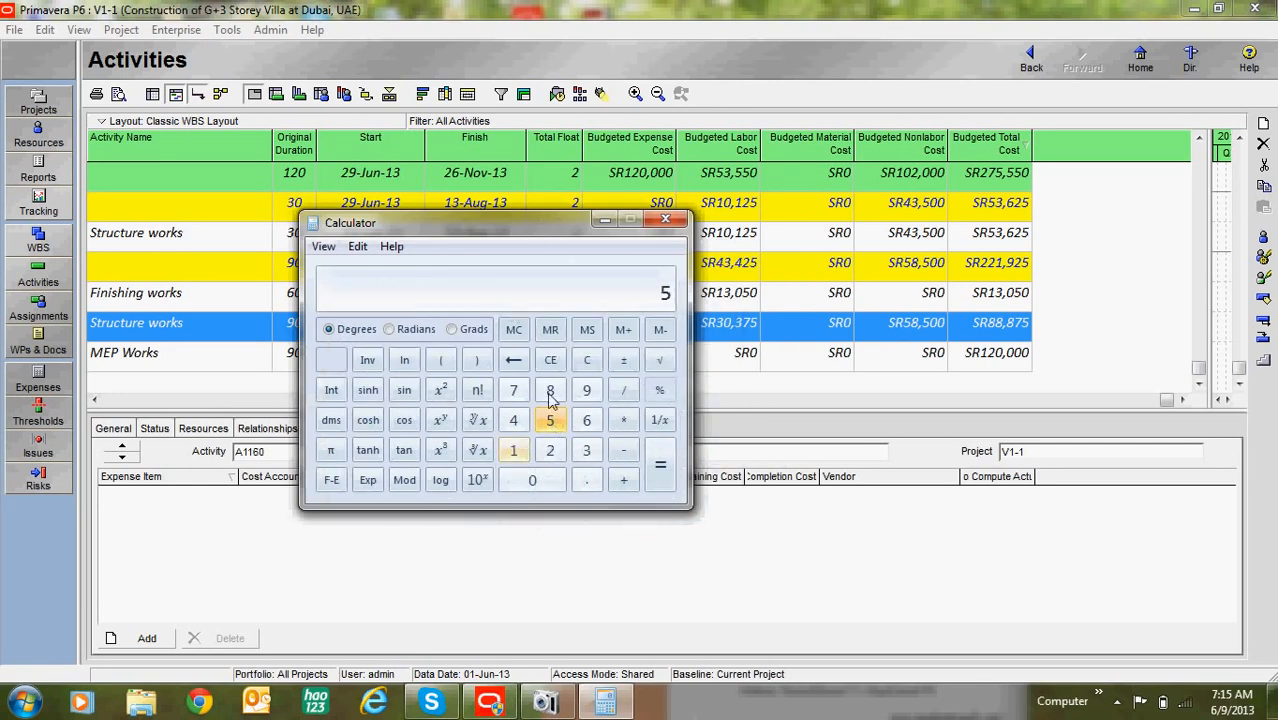
click(550, 390)
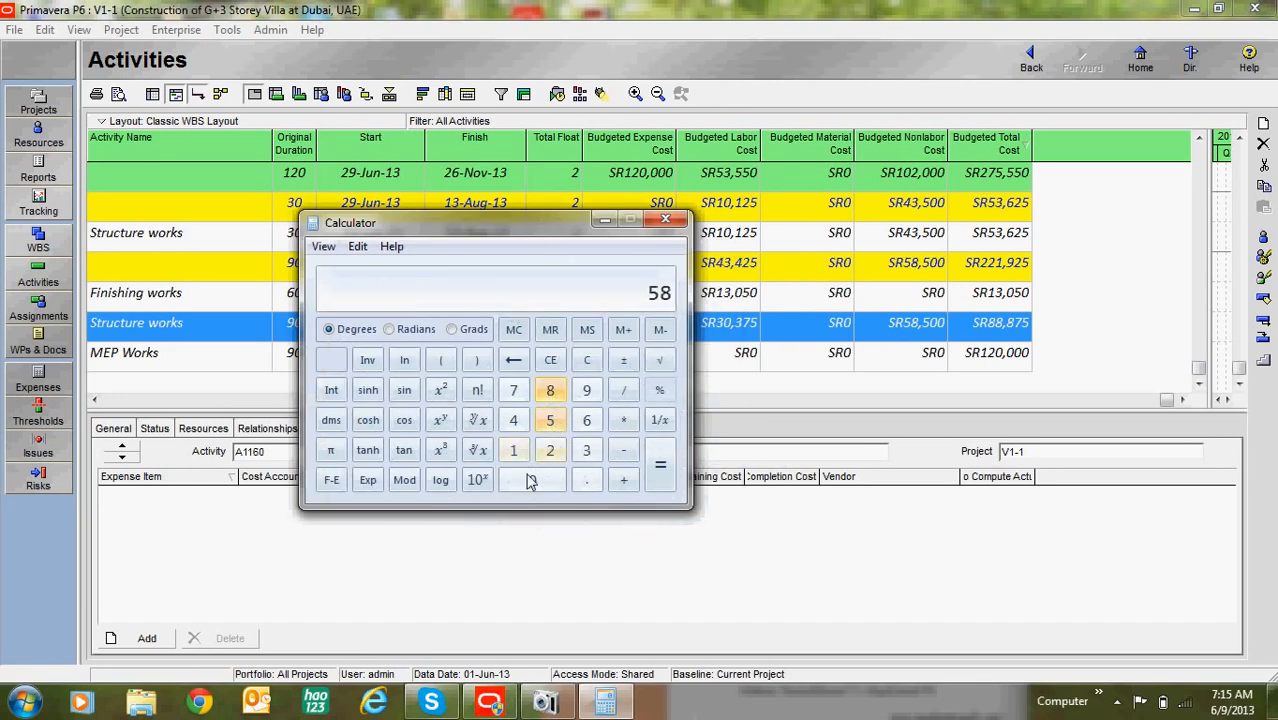
click(550, 421)
click(545, 481)
click(547, 481)
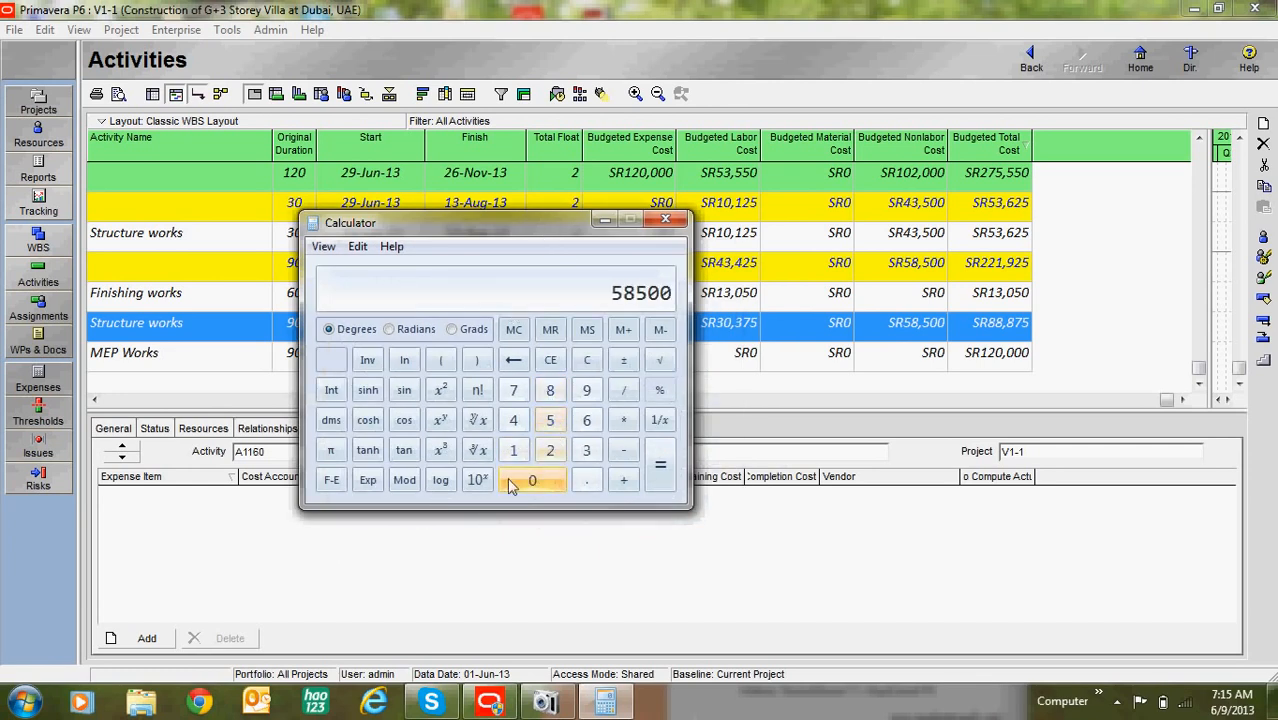
click(623, 480)
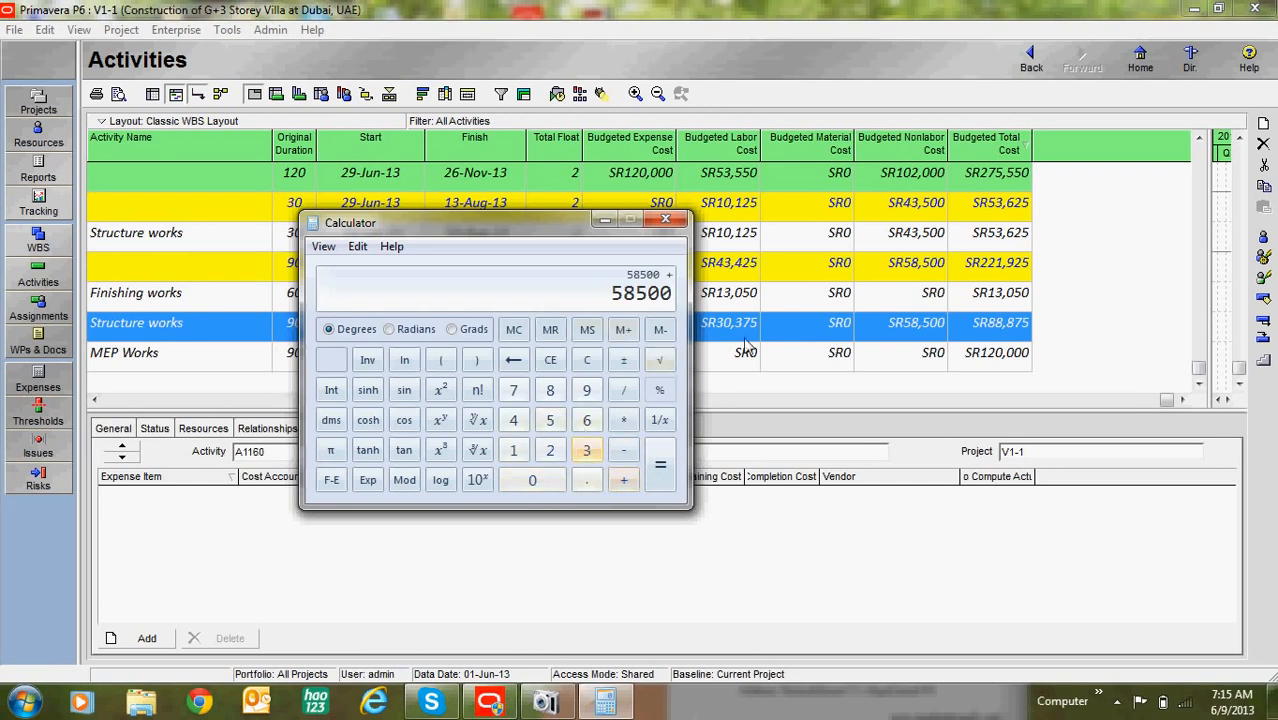
- Add the activity's labor cost, 30375, to check its budgeted total cost, and close the Calculator
click(587, 450)
click(532, 480)
click(587, 450)
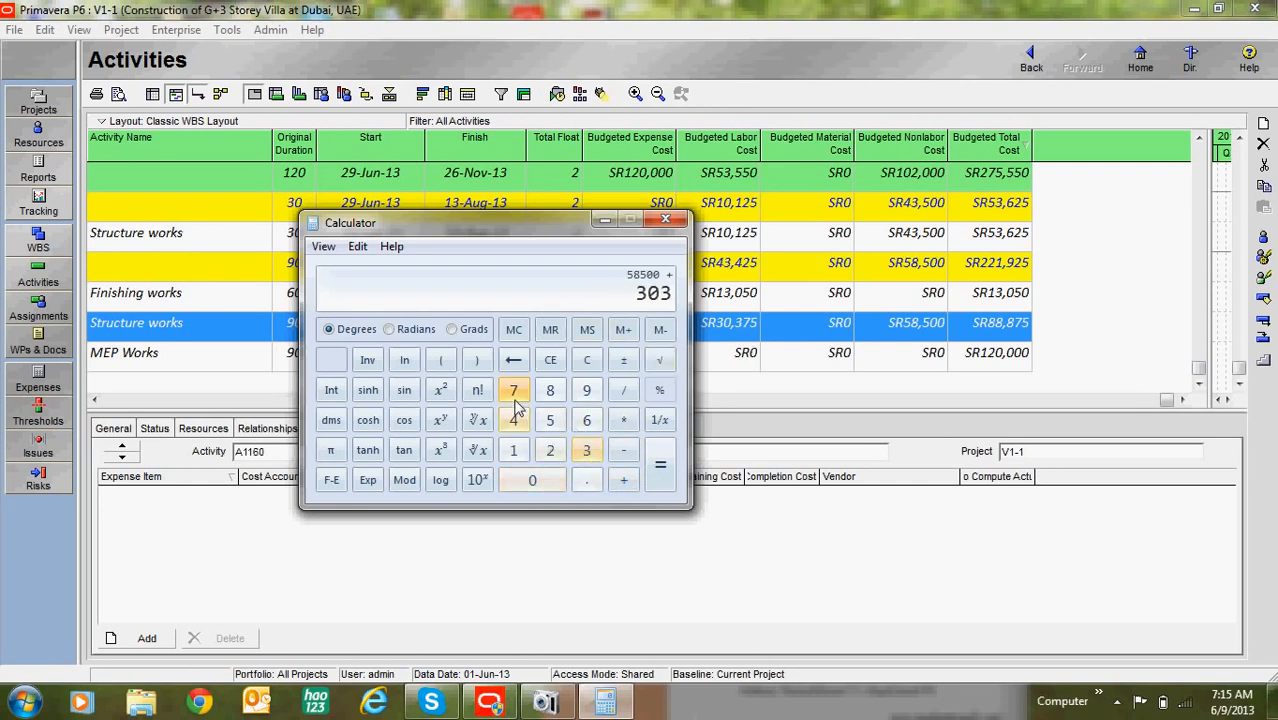
click(513, 390)
click(550, 420)
click(660, 468)
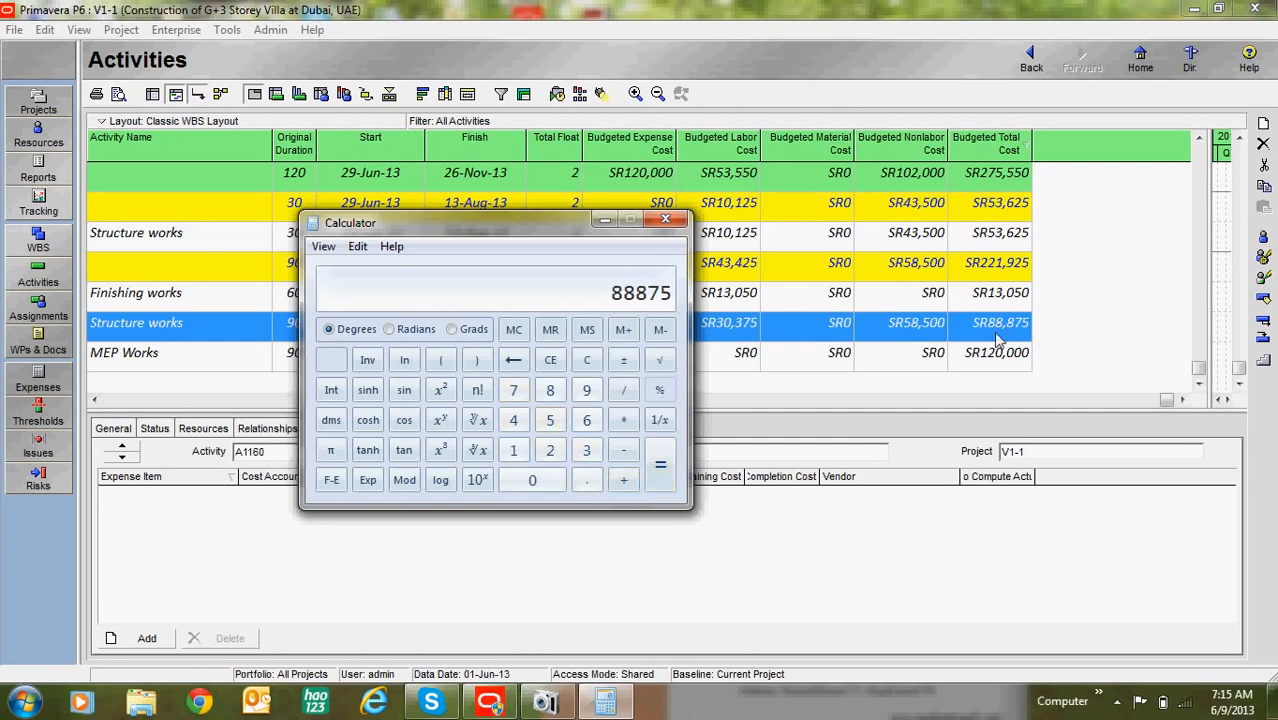
click(665, 219)
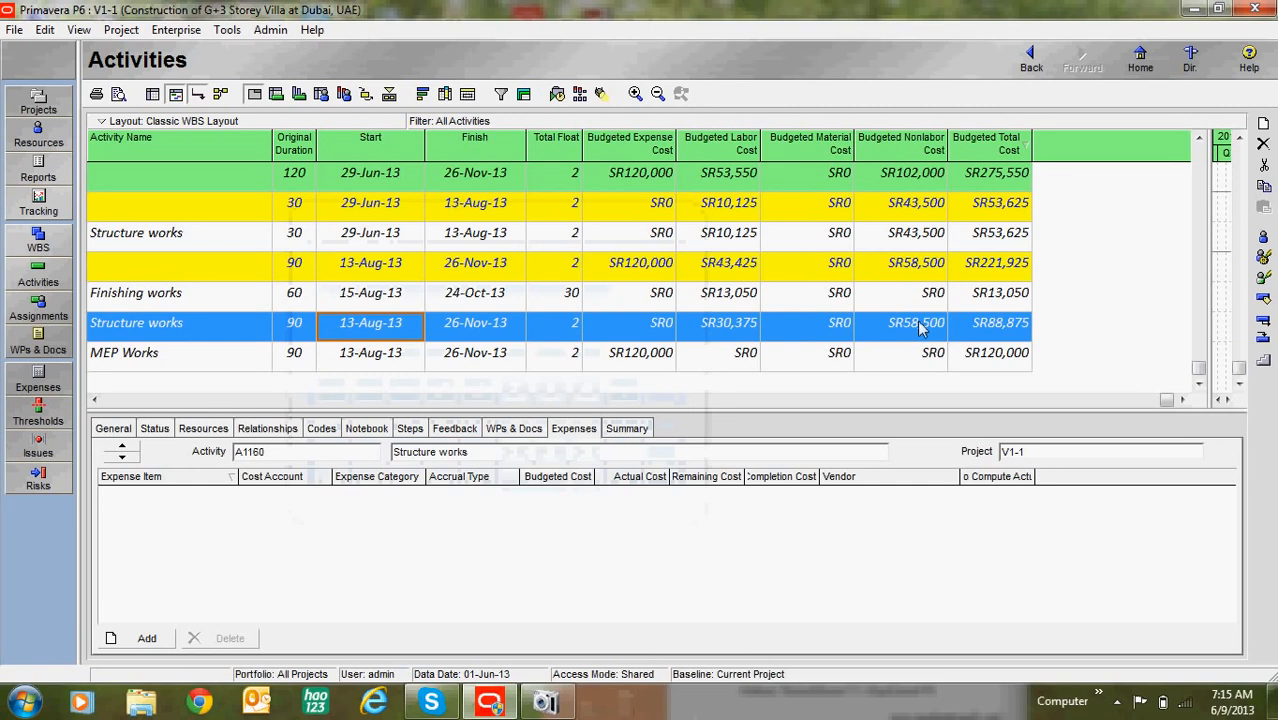
- Examine the budgeted cost columns for the Finishing works activity, the construction groups and the material procurement activities
click(905, 293)
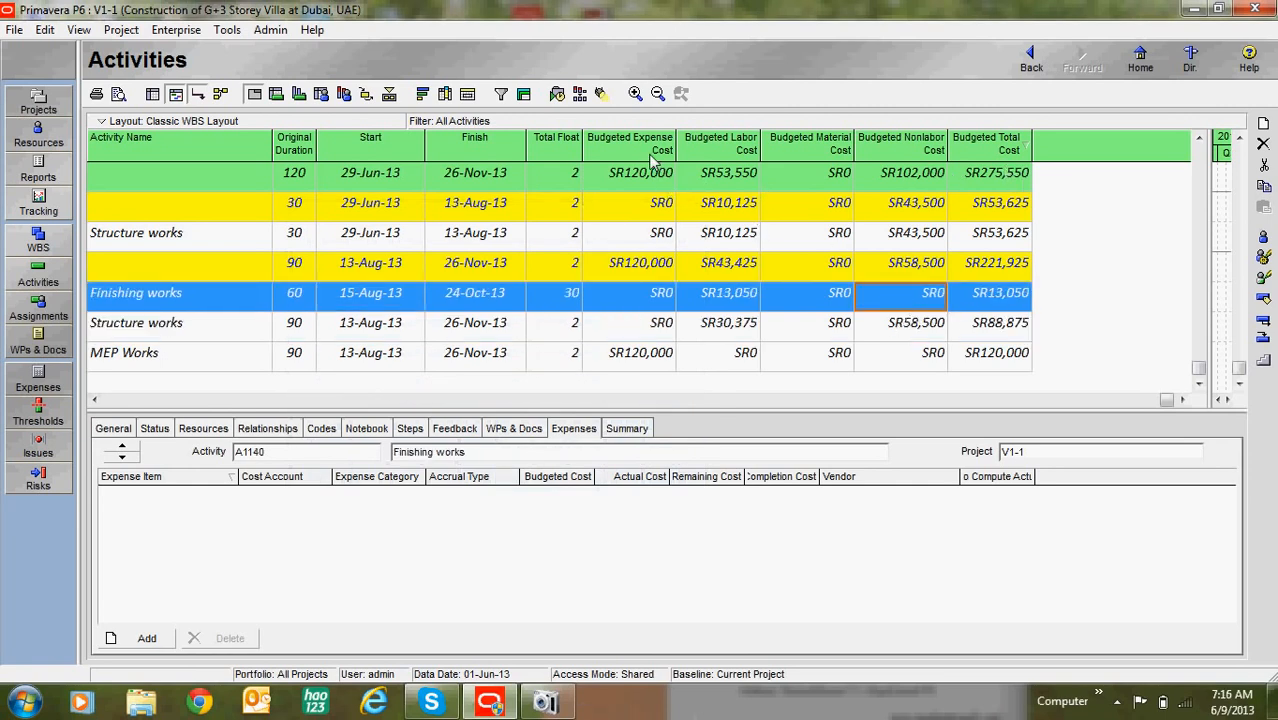
scroll(727, 288, up, 1)
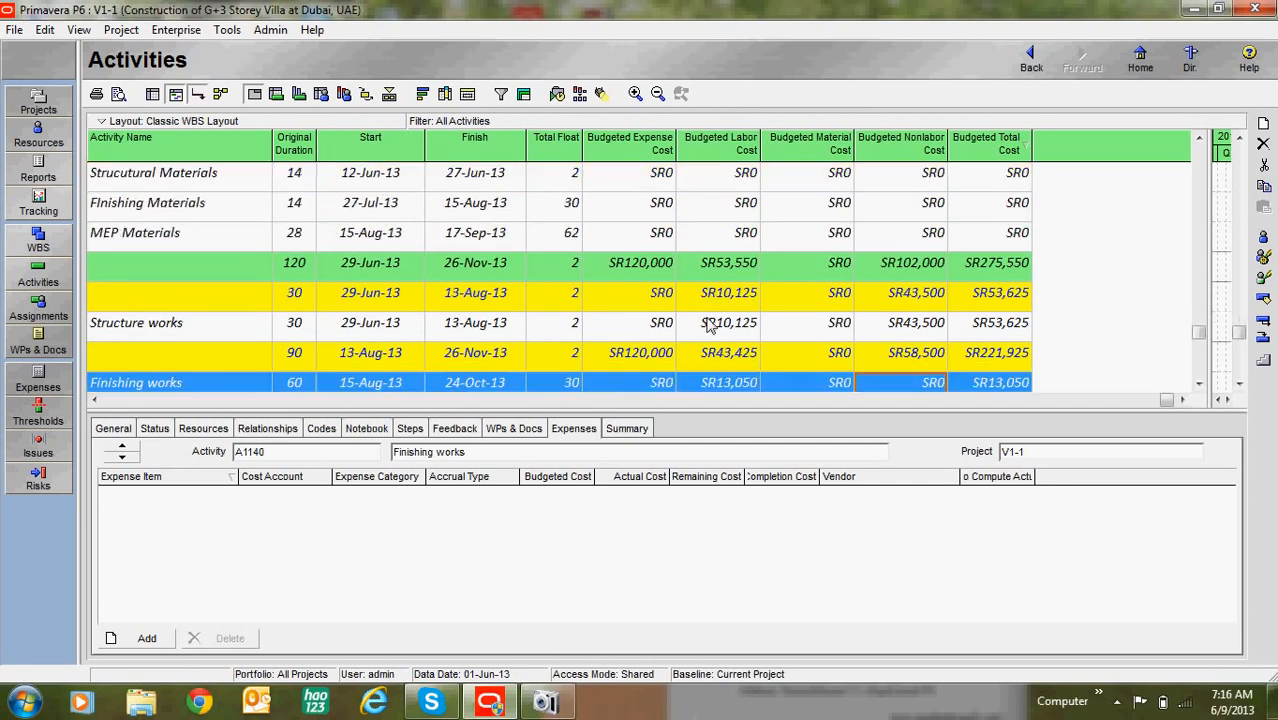
scroll(709, 325, down, 1)
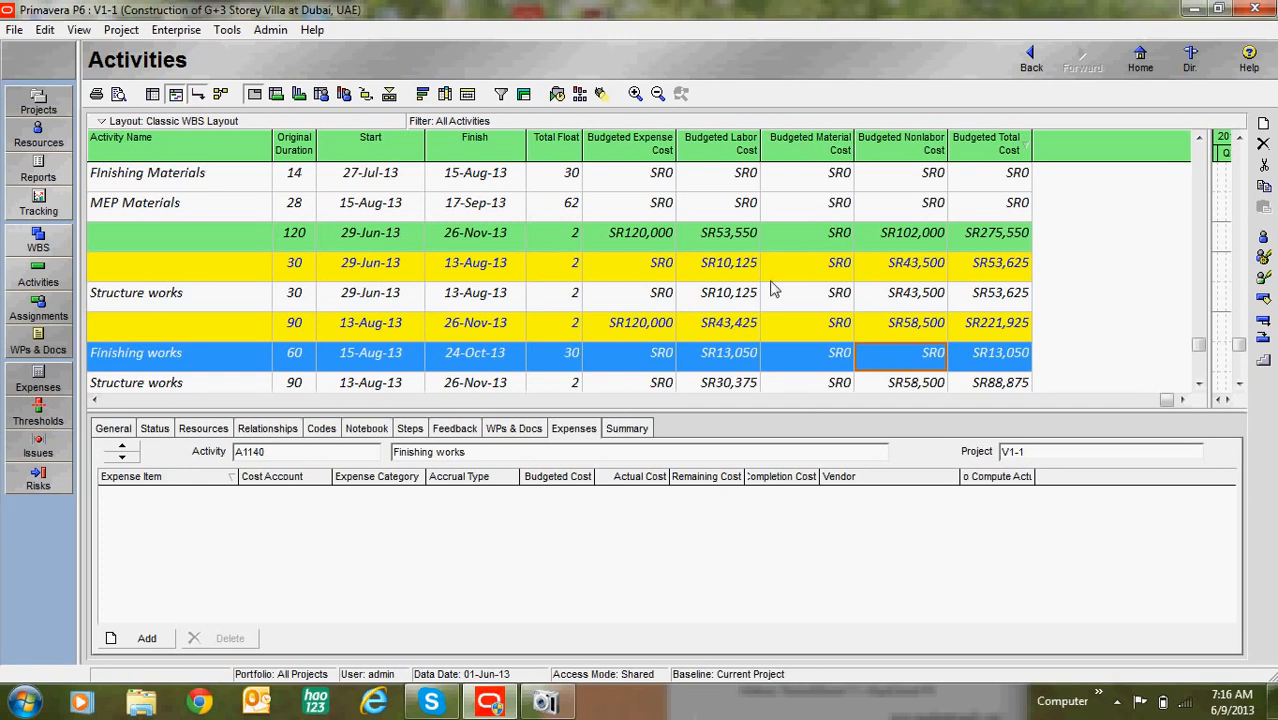
scroll(808, 330, up, 1)
scroll(716, 300, down, 2)
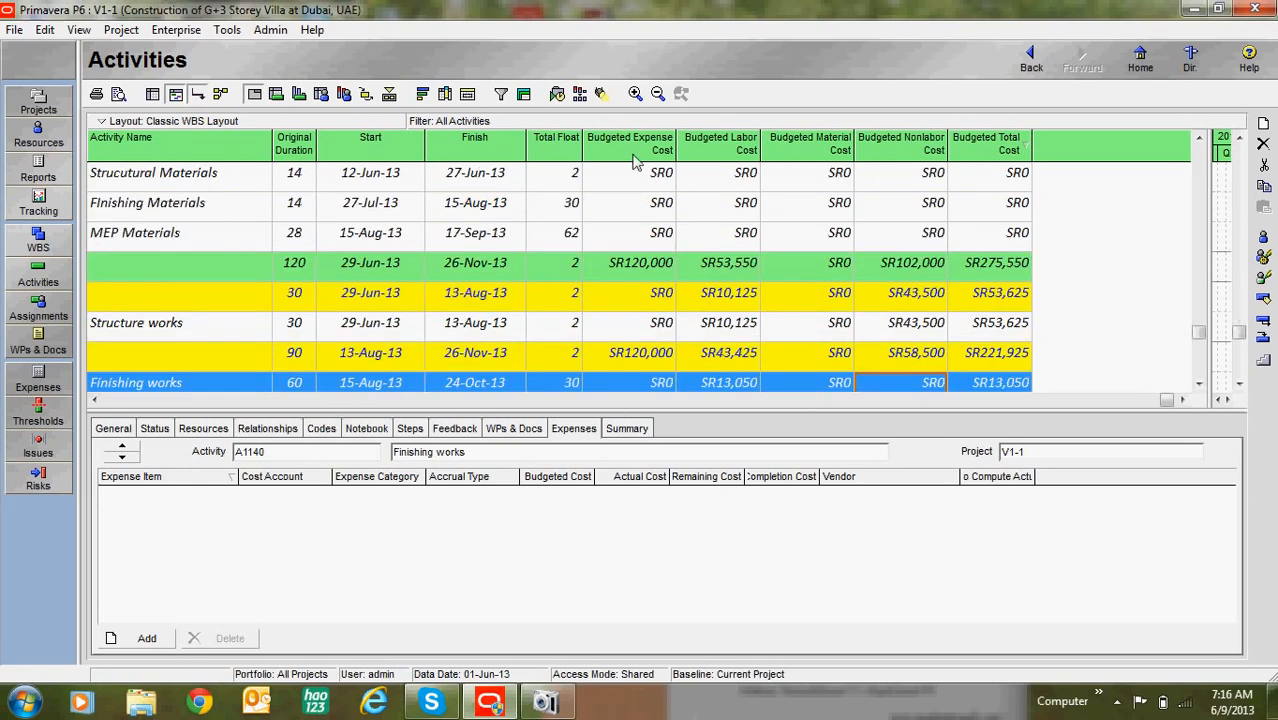
scroll(668, 288, up, 2)
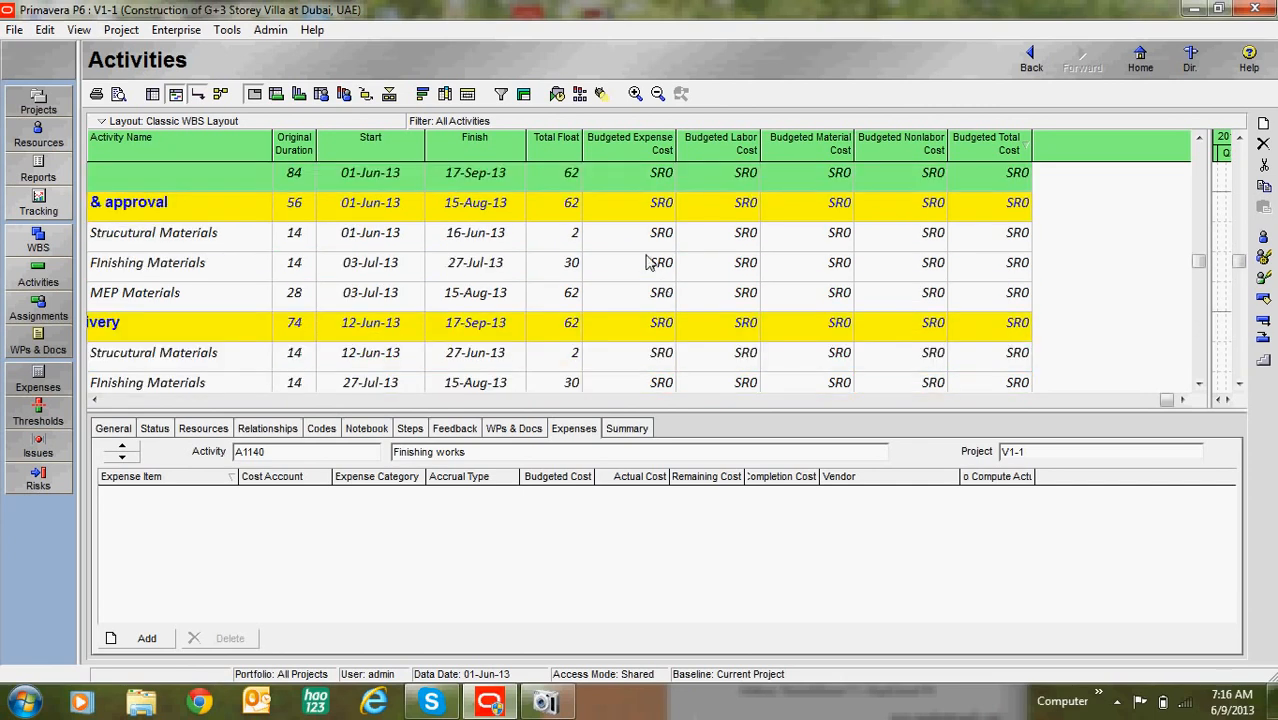
click(642, 236)
- Review the budgeted expenses of the finishing, structural and MEP works drawings and the project-level cost totals
scroll(813, 322, up, 2)
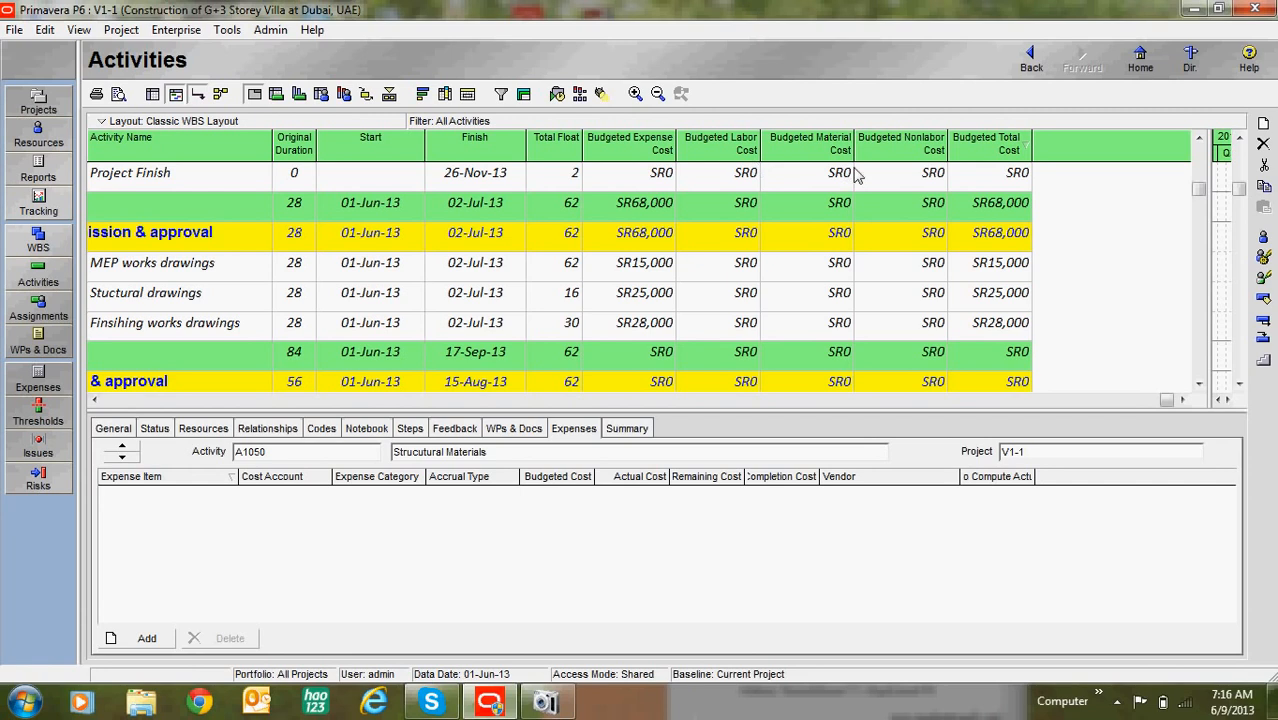
click(746, 325)
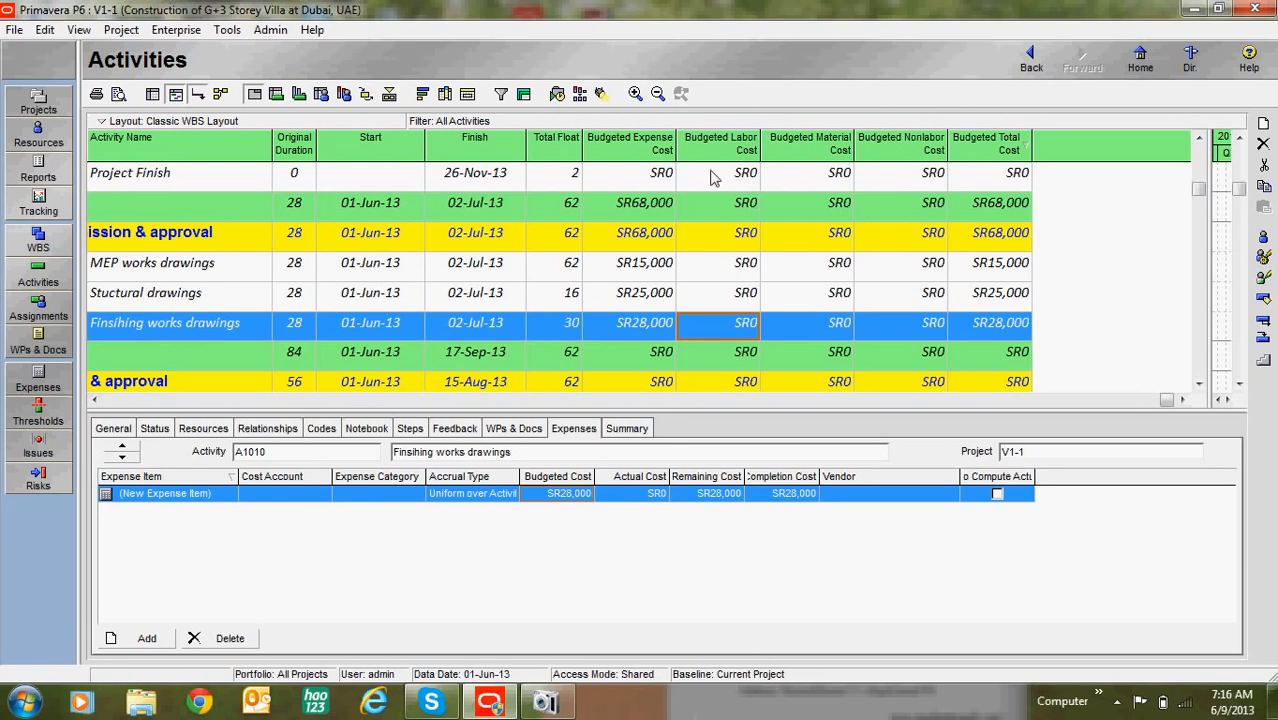
click(637, 295)
click(630, 264)
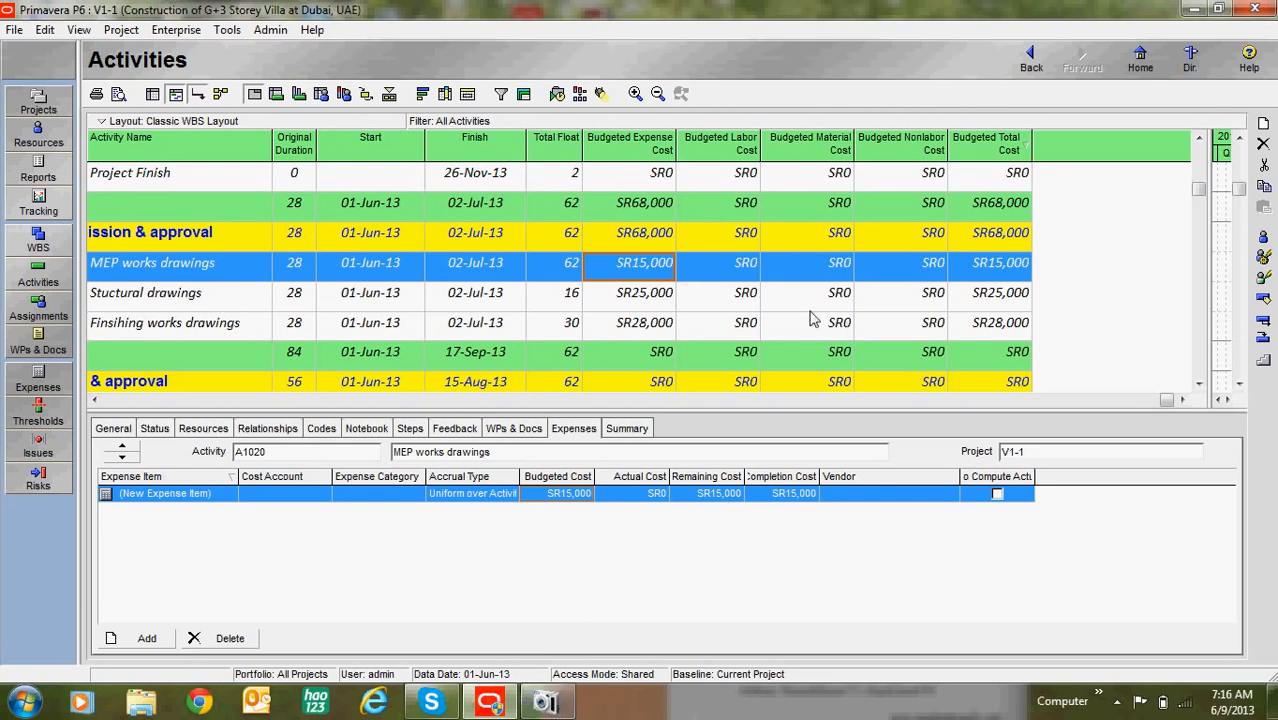
scroll(640, 390, up, 1)
scroll(640, 390, up, 1)
click(546, 701)
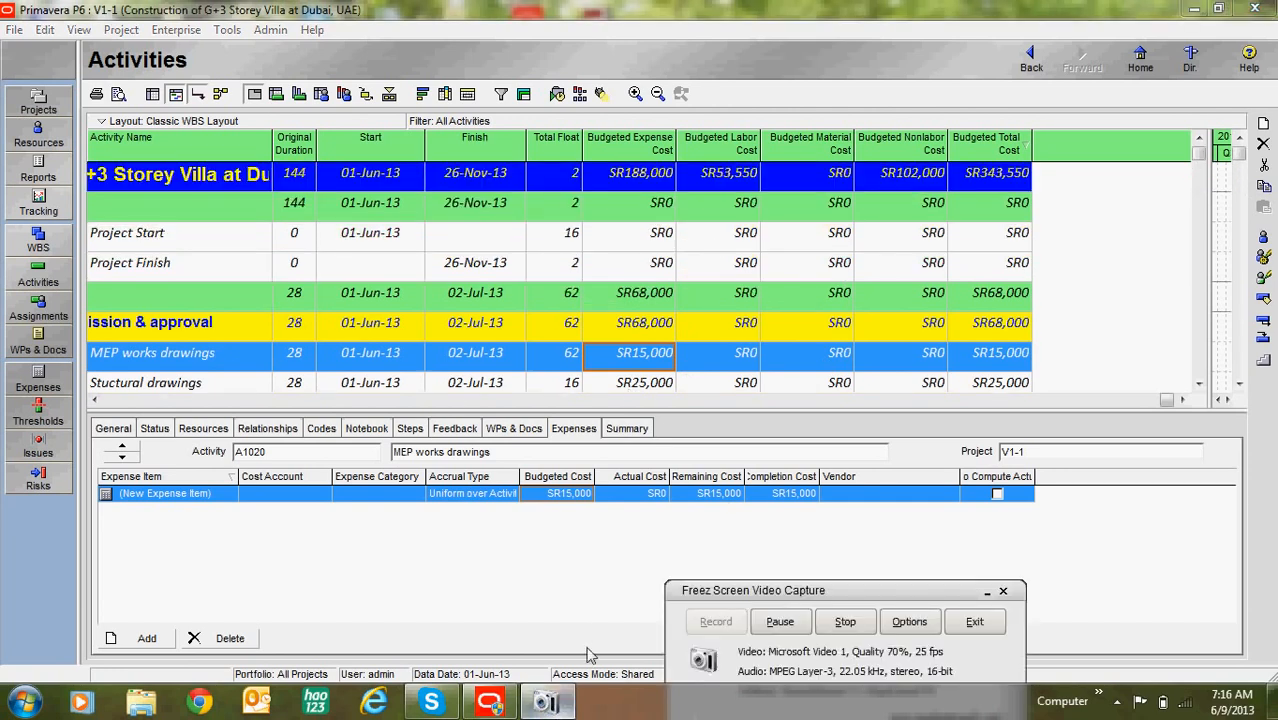